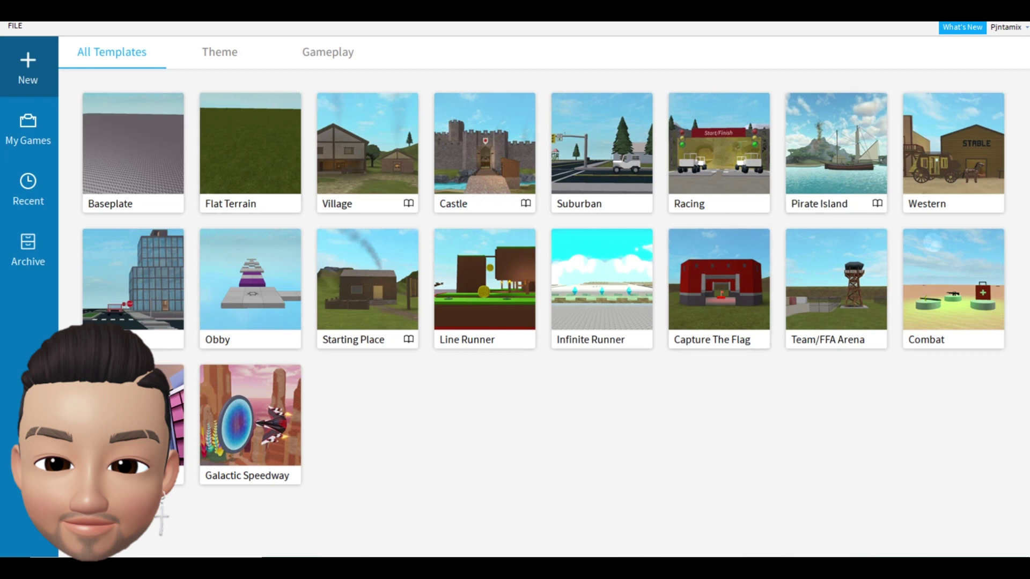
Step: Create a new place from the Baseplate template and bring up the plugin tools
left_click(125, 152)
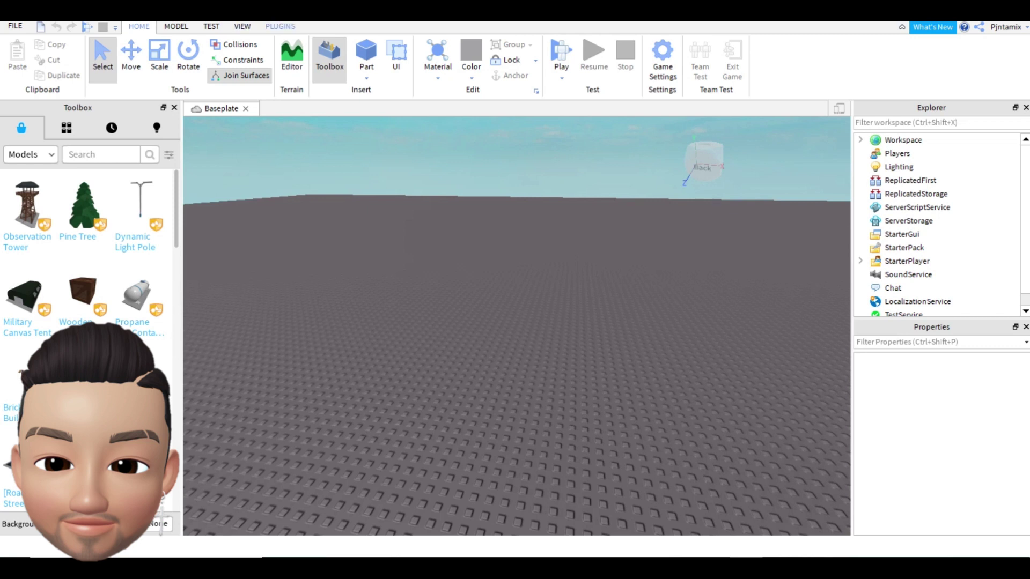
left_click(280, 26)
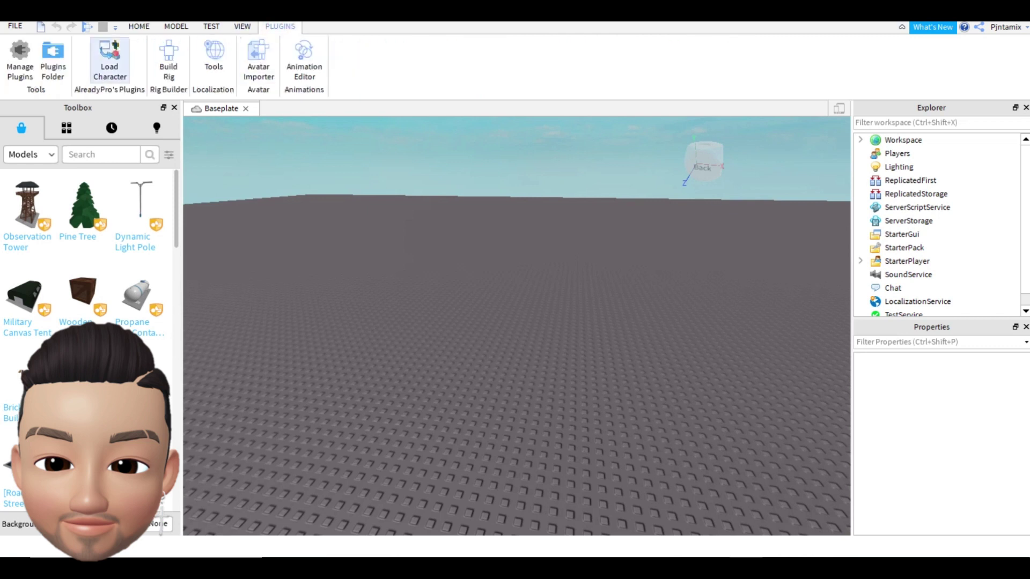
Step: Switch the Toolbox category to Plugins and search it for "load character"
left_click(101, 154)
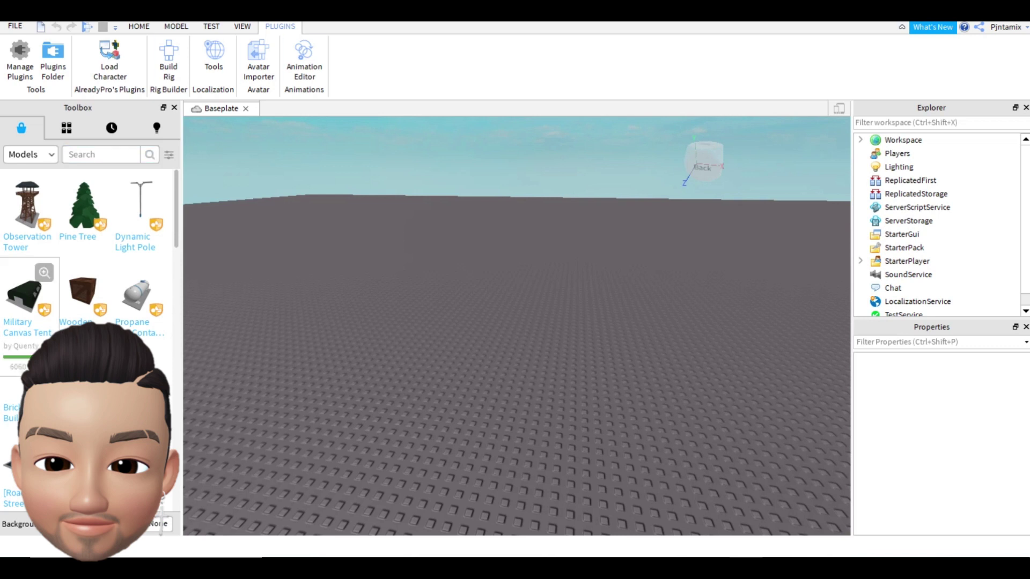
mouse_move(26, 209)
left_click(30, 154)
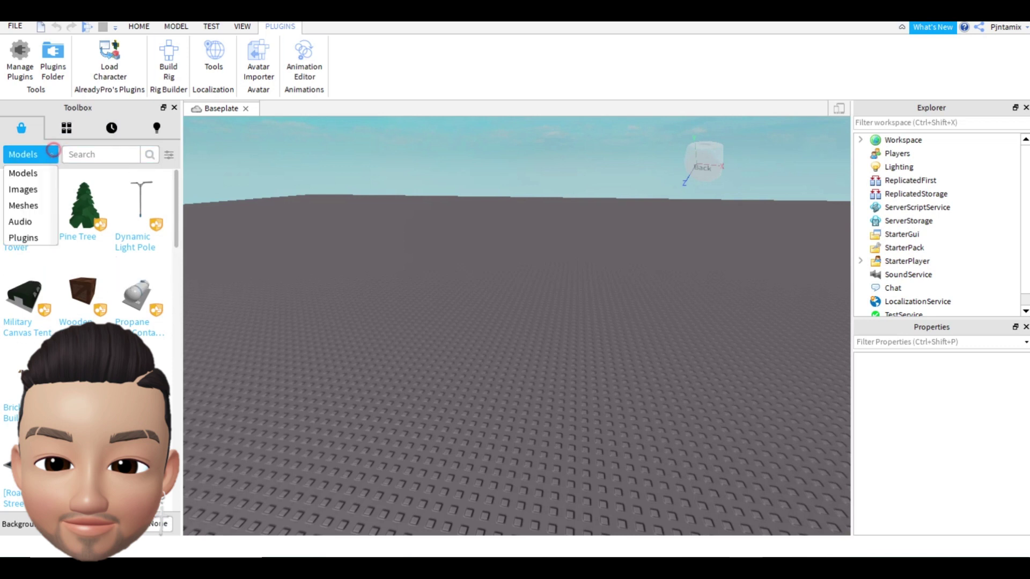
left_click(23, 237)
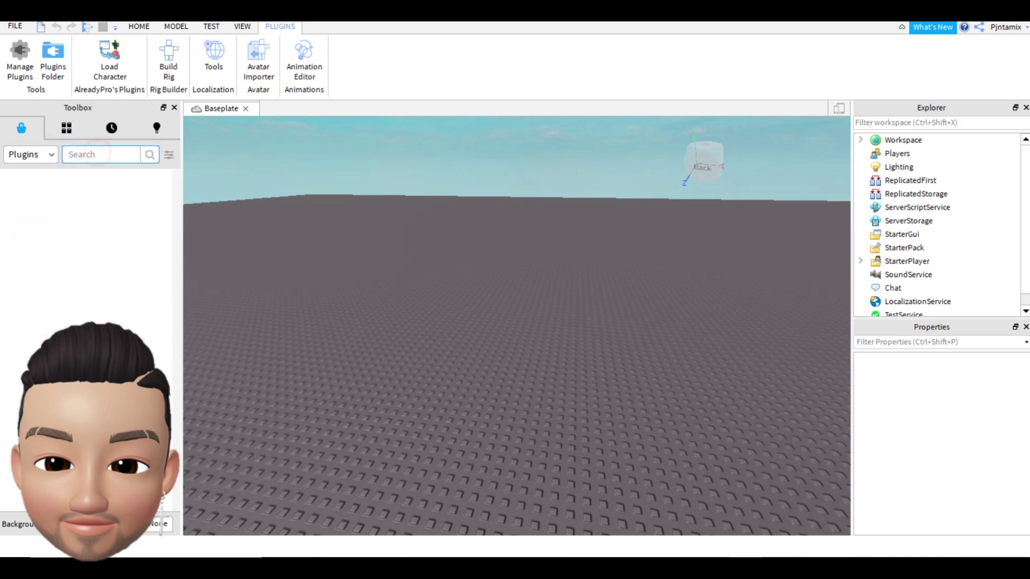
type("load character")
key("Return")
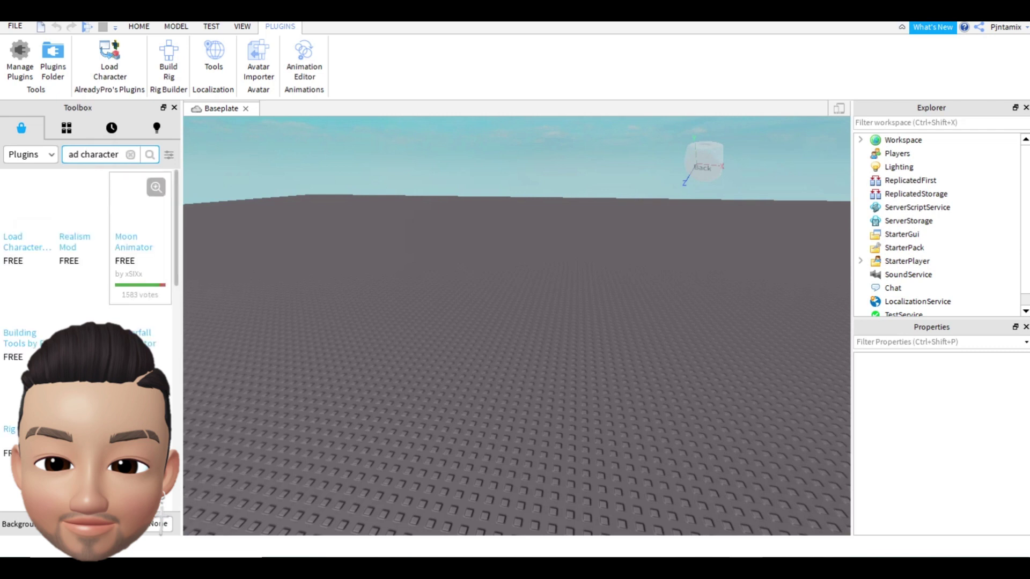
mouse_move(28, 206)
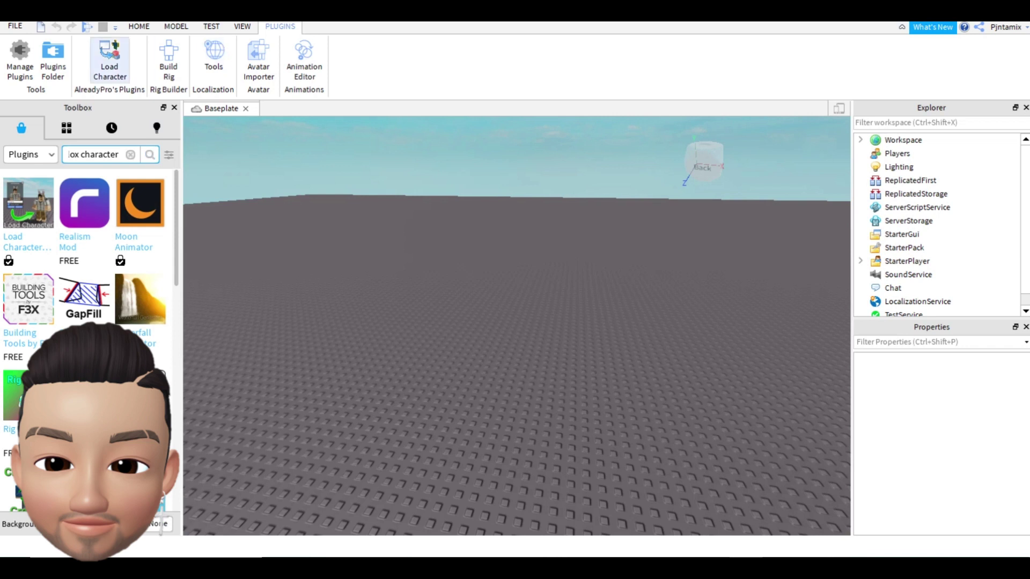
Step: Spawn an R15 avatar at the origin with the Load Character plugin, entering the player's username, then close the plugin window
left_click(109, 60)
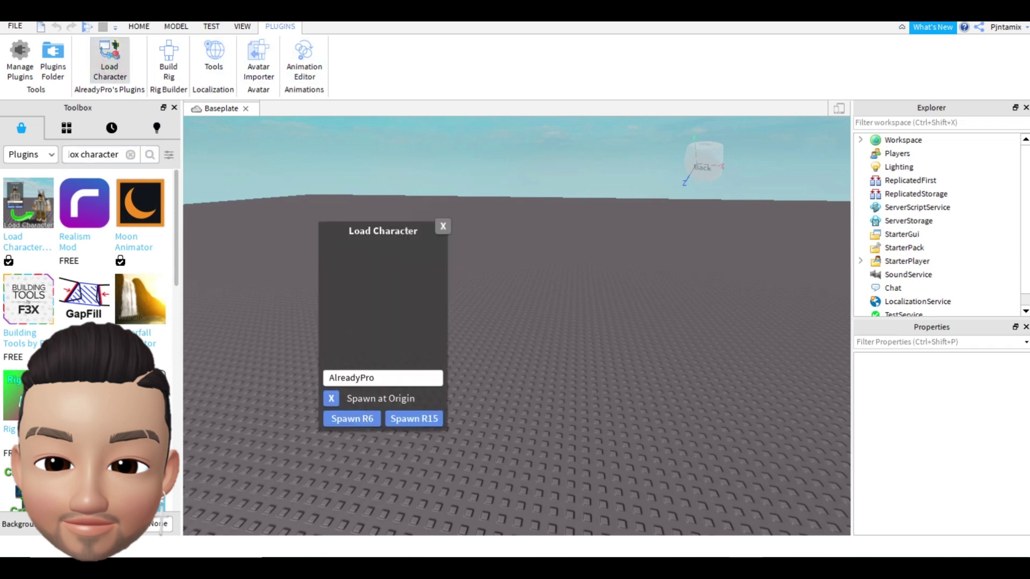
double_click(394, 378)
type("p")
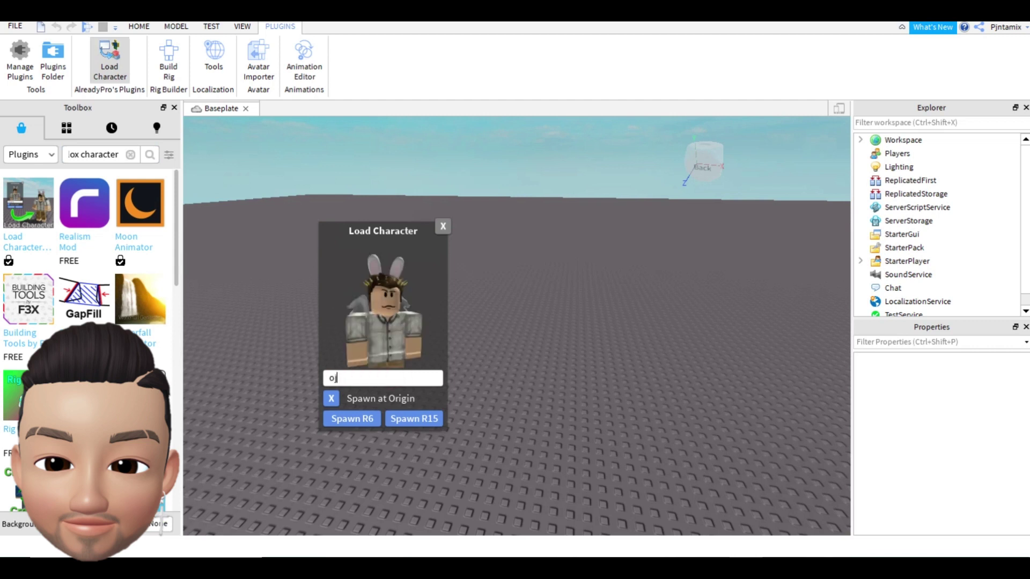
key("BackSpace")
type("pjnta")
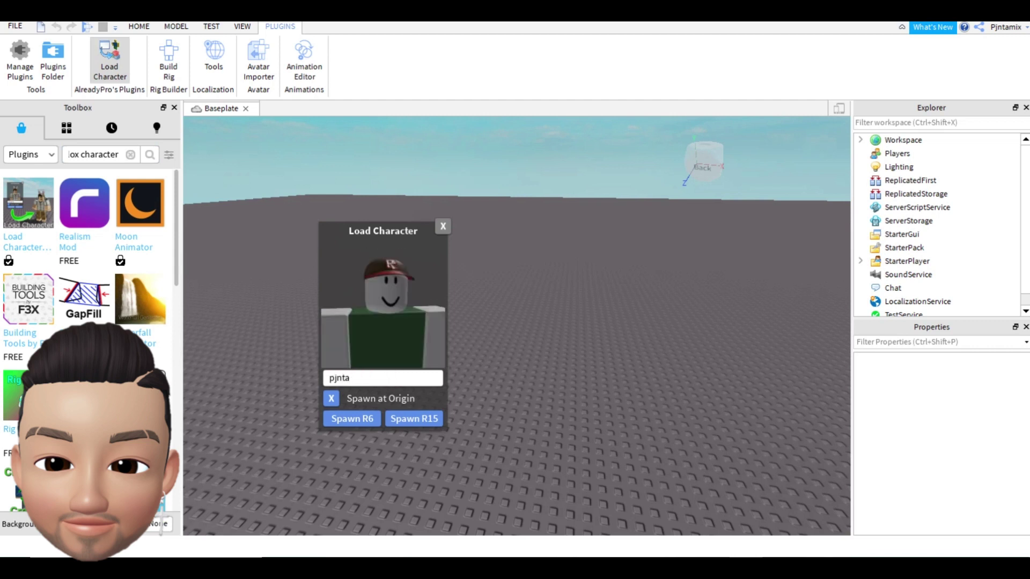
type("mix")
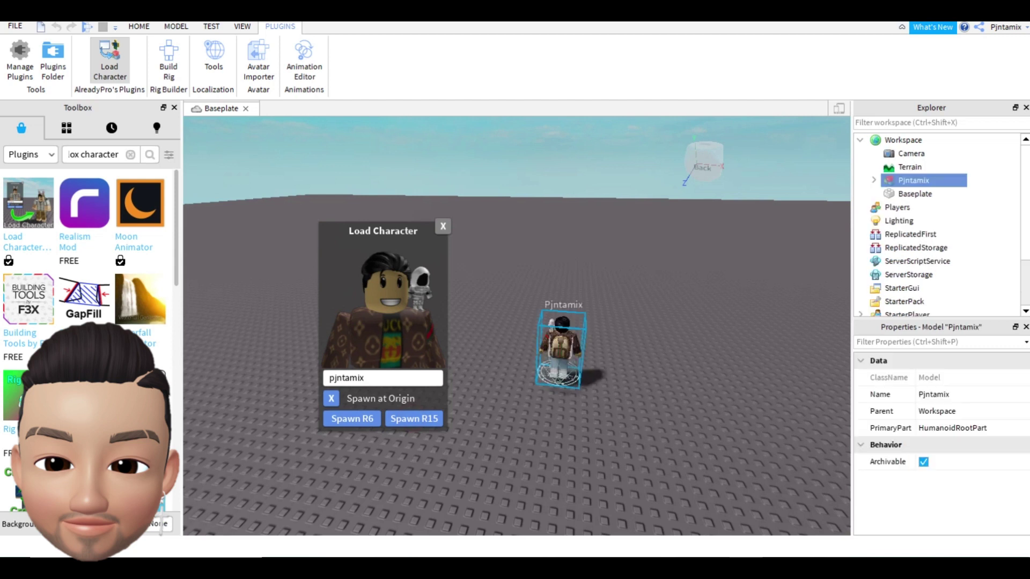
left_click(443, 226)
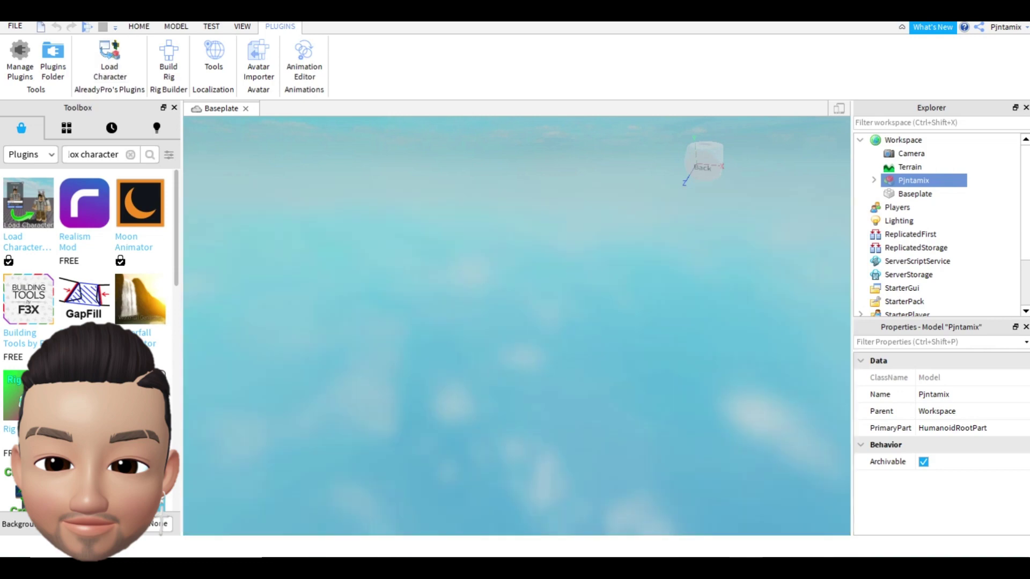
Step: Focus on the spawned character and view it from the front at full height
key("f")
right_click_drag(516, 398, 421, 262)
key("q")
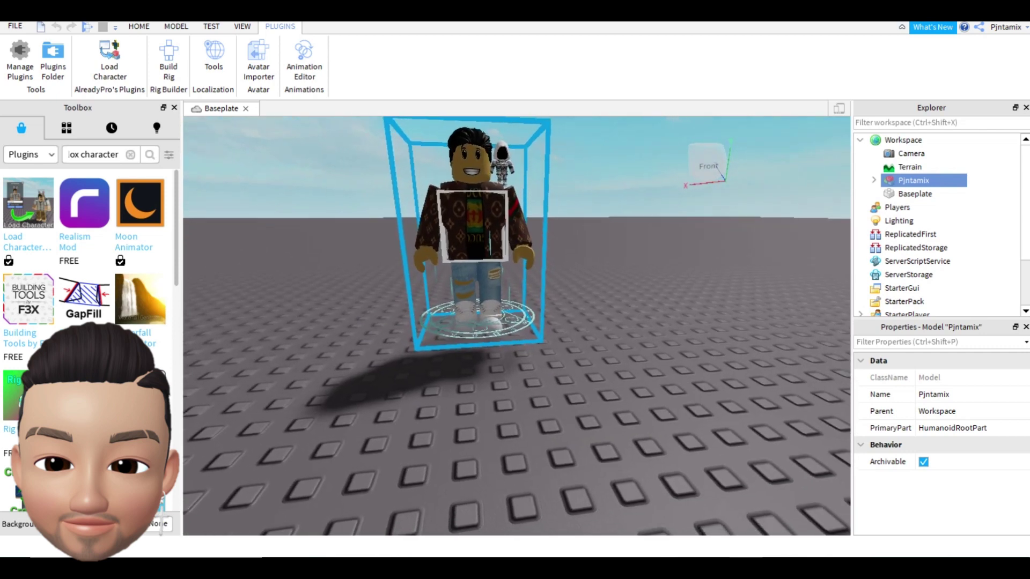
key("q")
key("e")
right_click_drag(421, 262, 397, 225)
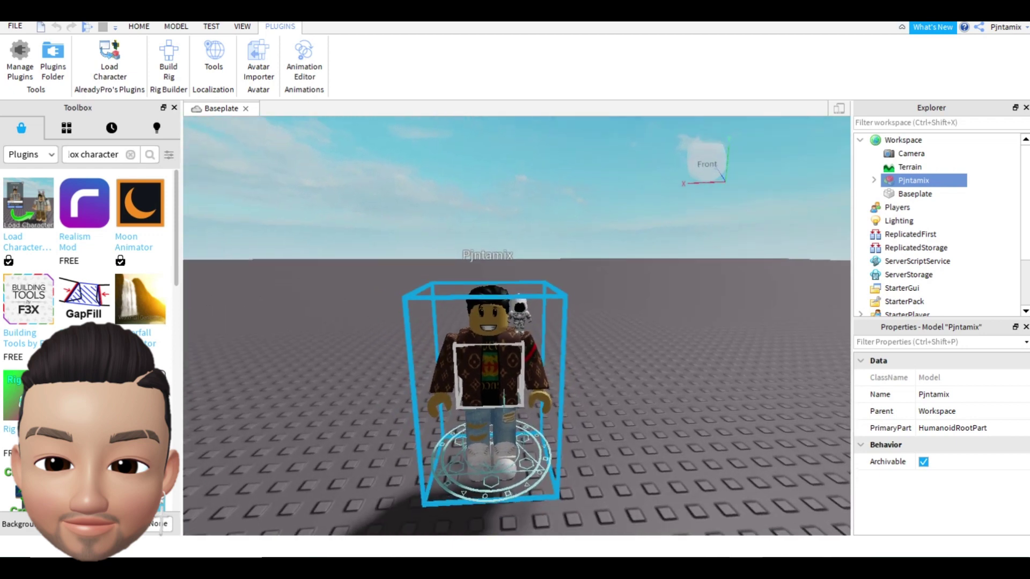
key("e")
key("q")
right_click_drag(561, 401, 548, 384)
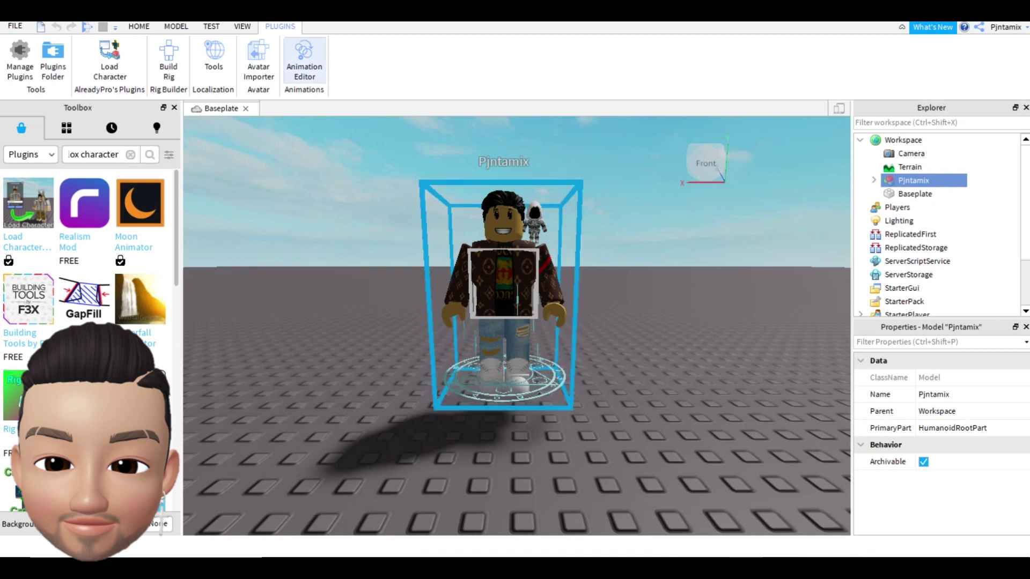
Step: Create an animation named abc for the character in the Animation Editor and add all its body parts as tracks
left_click(304, 59)
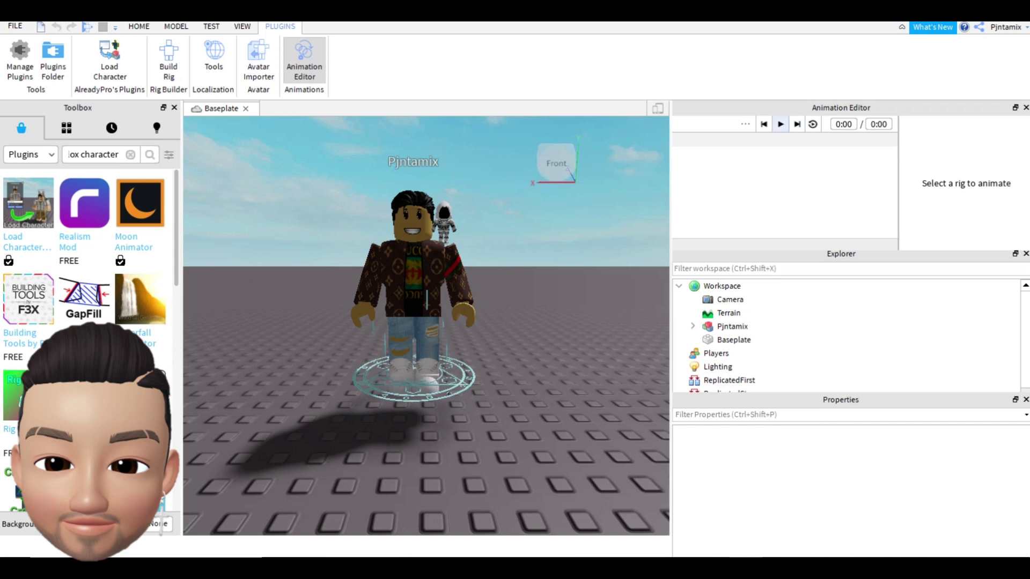
left_click(412, 284)
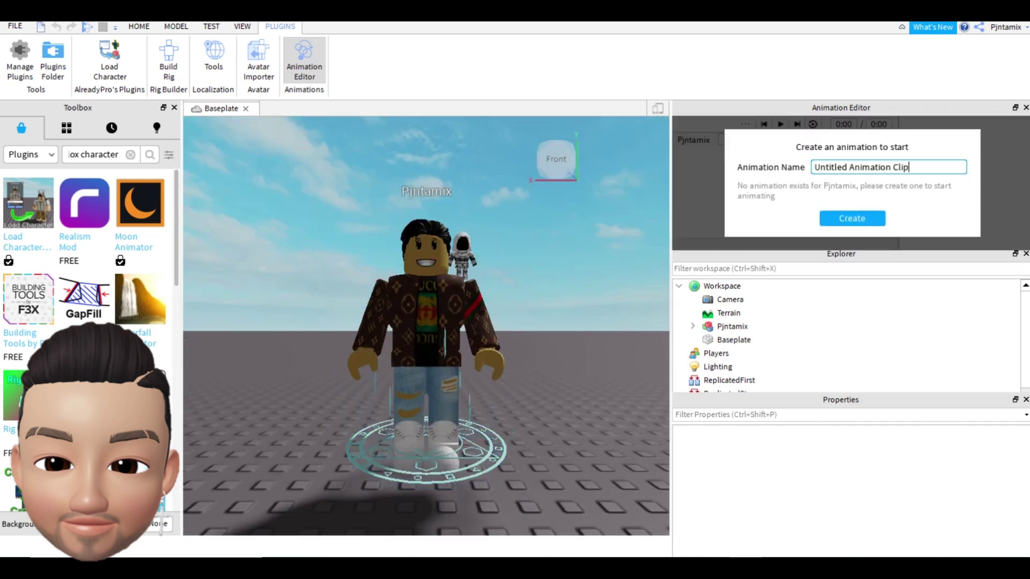
double_click(932, 166)
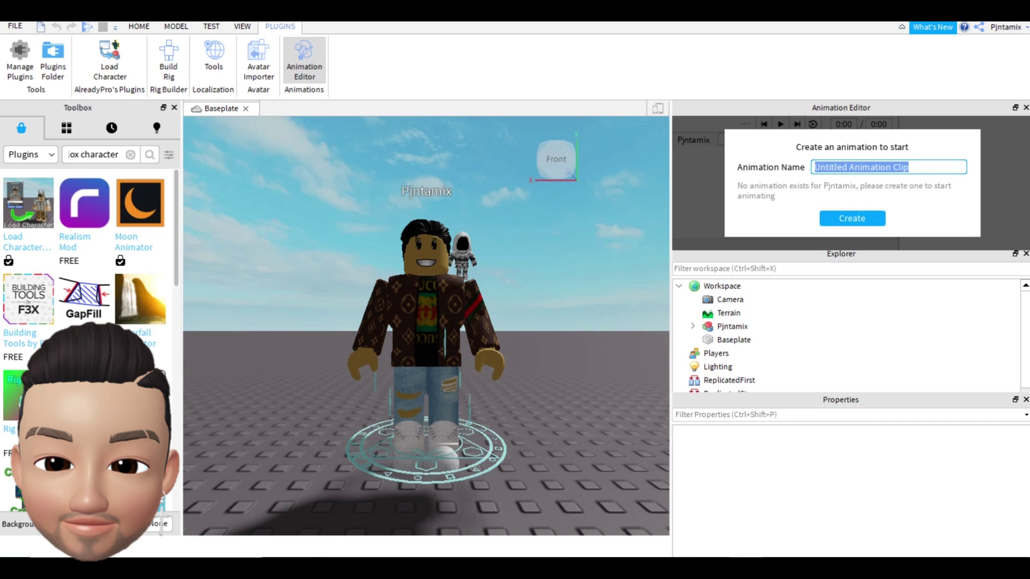
type("abc")
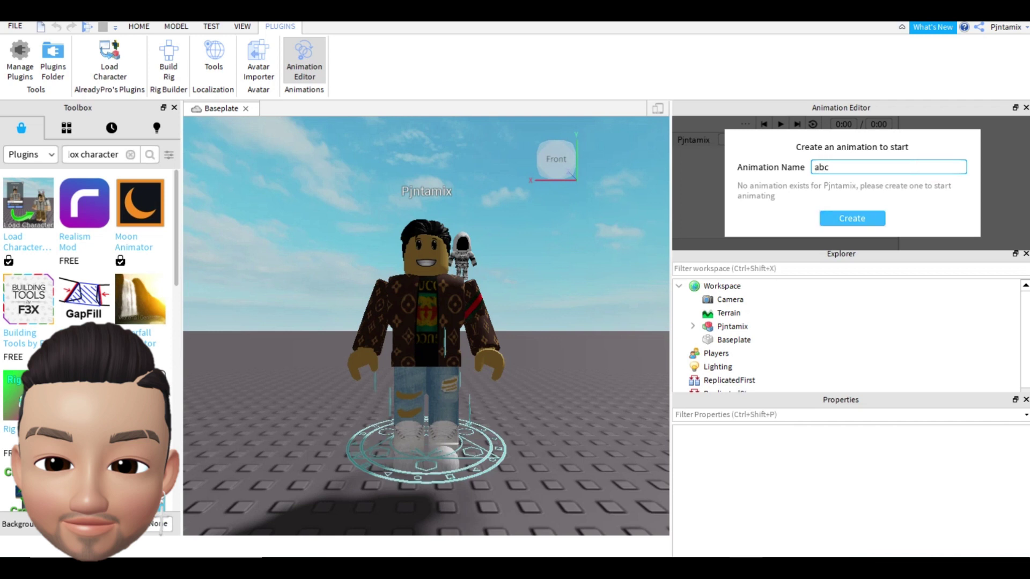
left_click(865, 217)
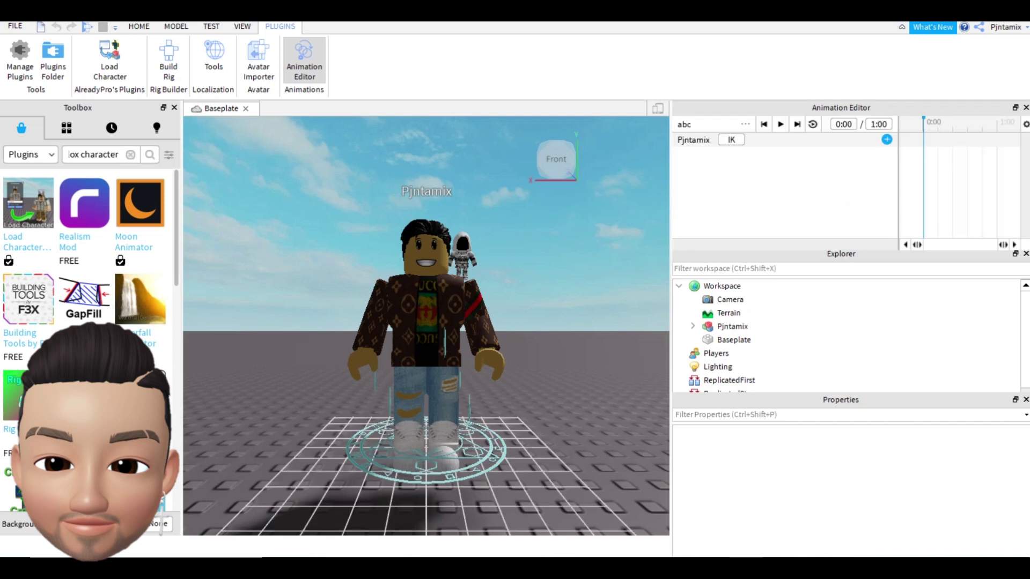
left_click(887, 140)
left_click(925, 375)
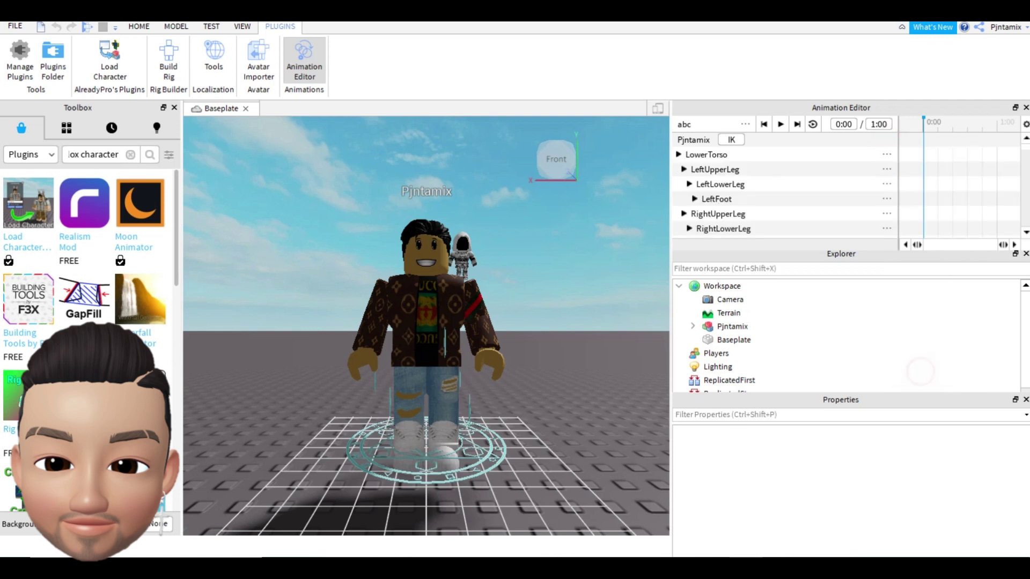
Step: Try turning the character's LowerTorso about the vertical axis at 0:00
left_click(720, 184)
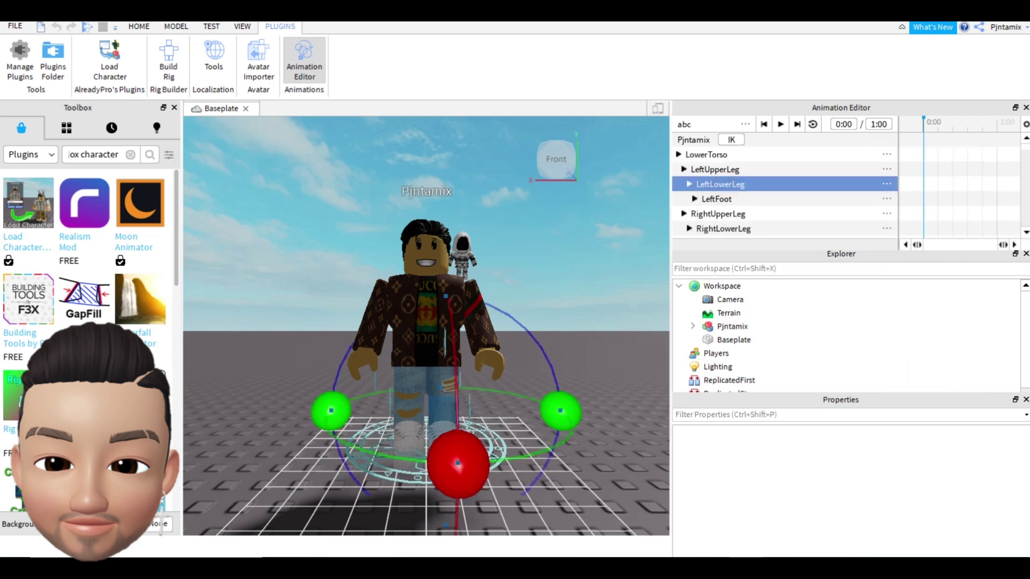
left_click(714, 169)
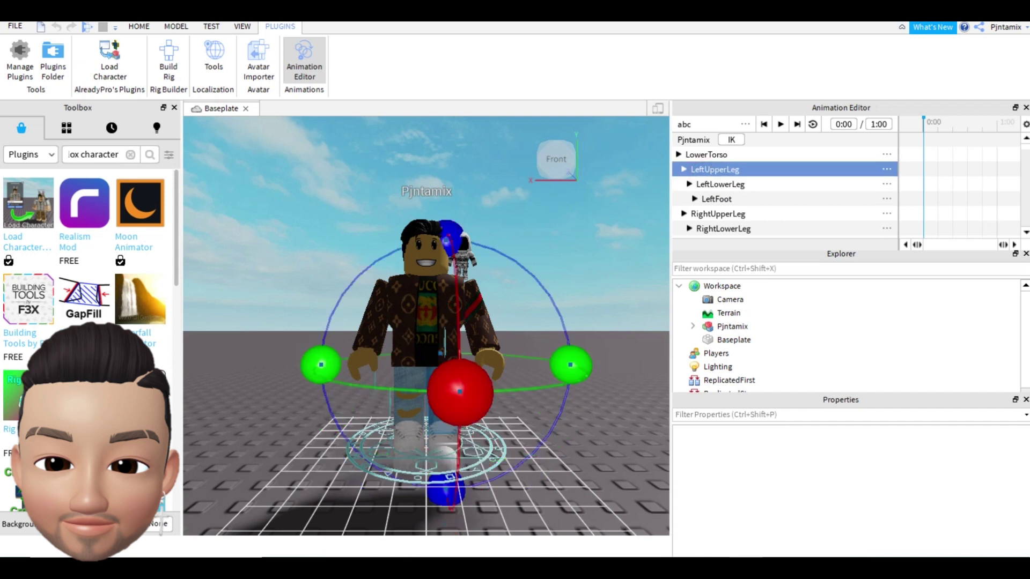
left_click(700, 155)
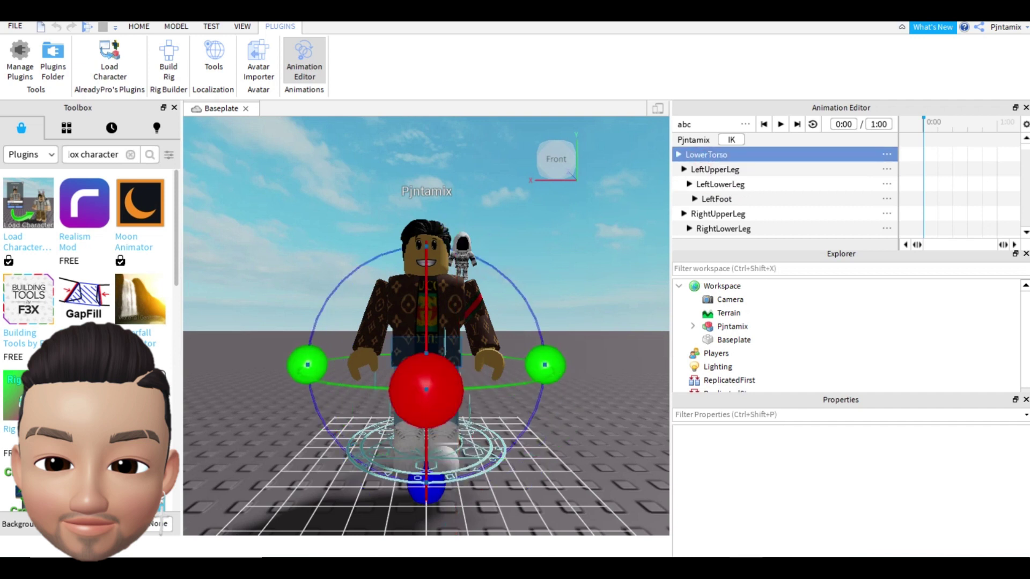
mouse_move(545, 365)
left_mouse_down()
mouse_move(426, 390)
mouse_move(542, 379)
left_mouse_up()
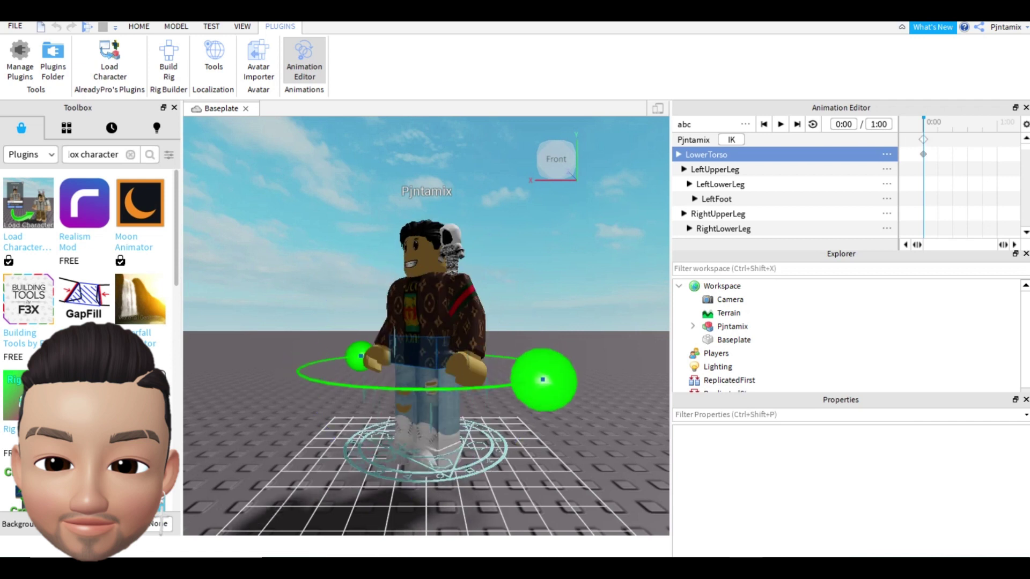
Step: Rotate the character's LeftUpperLeg outward about the vertical axis at 0:00
left_click(718, 171)
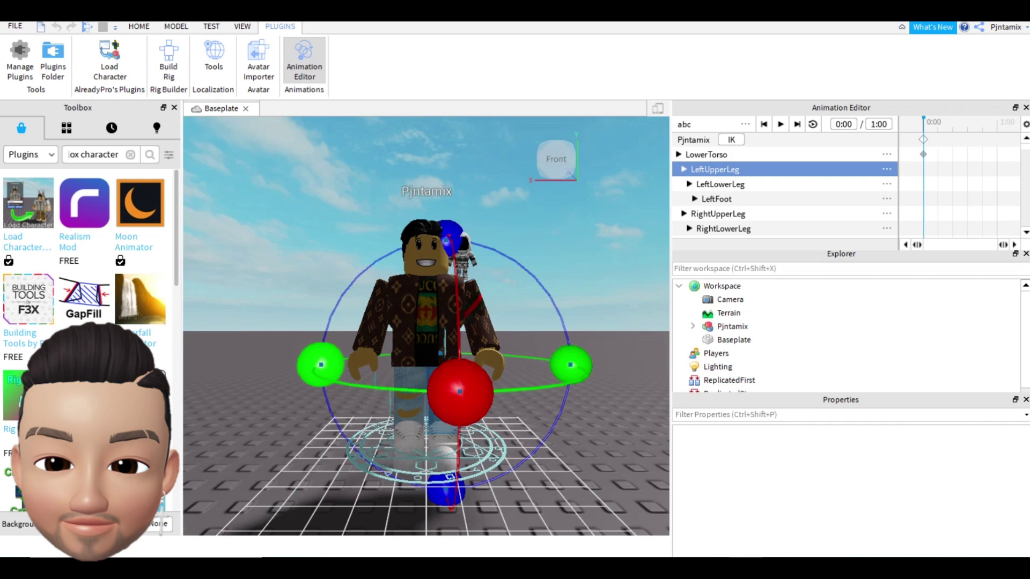
left_click_drag(320, 364, 328, 380)
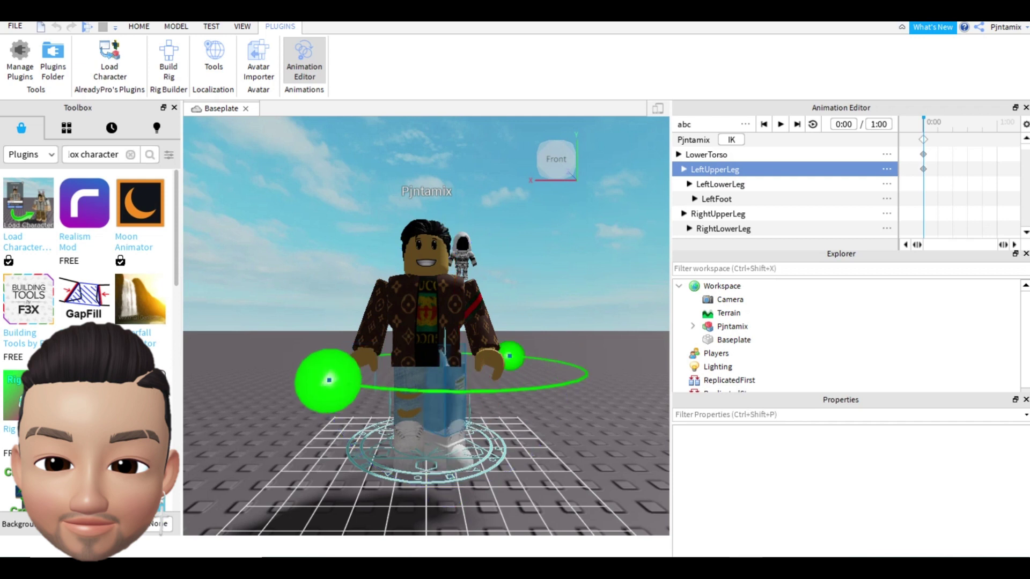
mouse_move(329, 380)
left_mouse_down()
mouse_move(321, 364)
mouse_move(329, 379)
left_mouse_up()
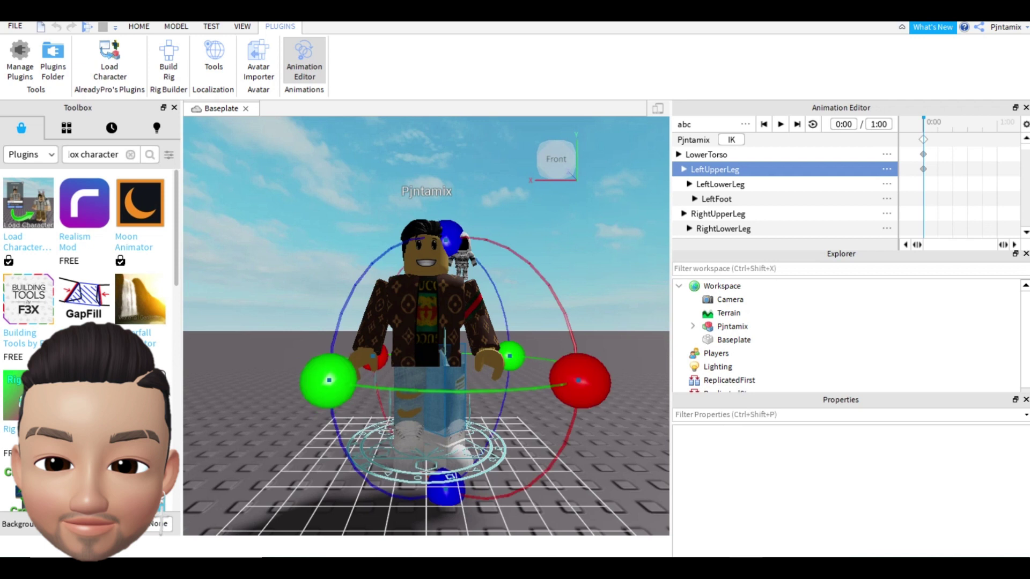
Step: Rotate LeftUpperArm, LeftLowerArm and LeftHand together at 0:00 to raise the left arm forward with a bent elbow, then deselect them
scroll(783, 193, "down", 1)
scroll(783, 193, "down", 3)
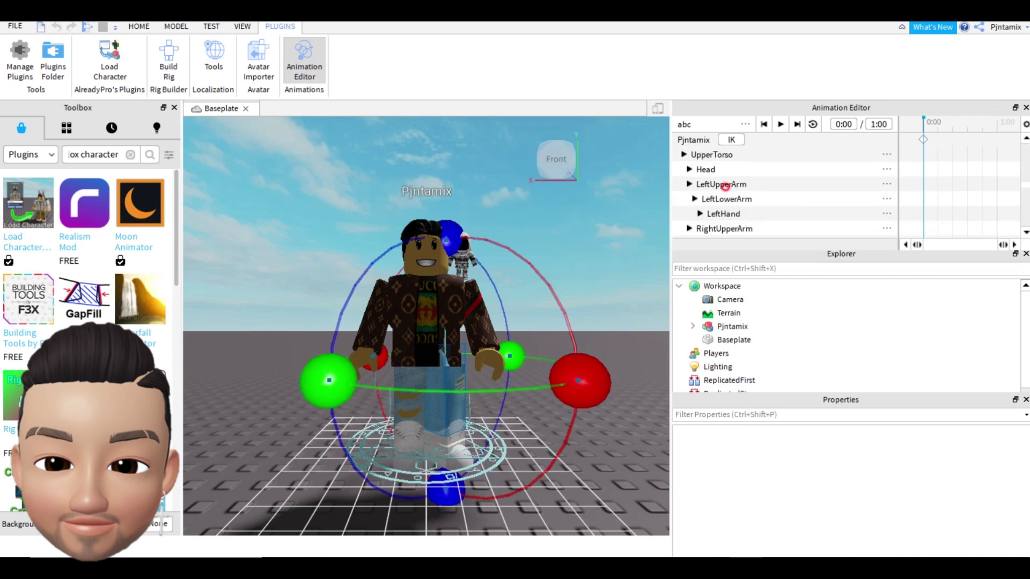
left_click(725, 185)
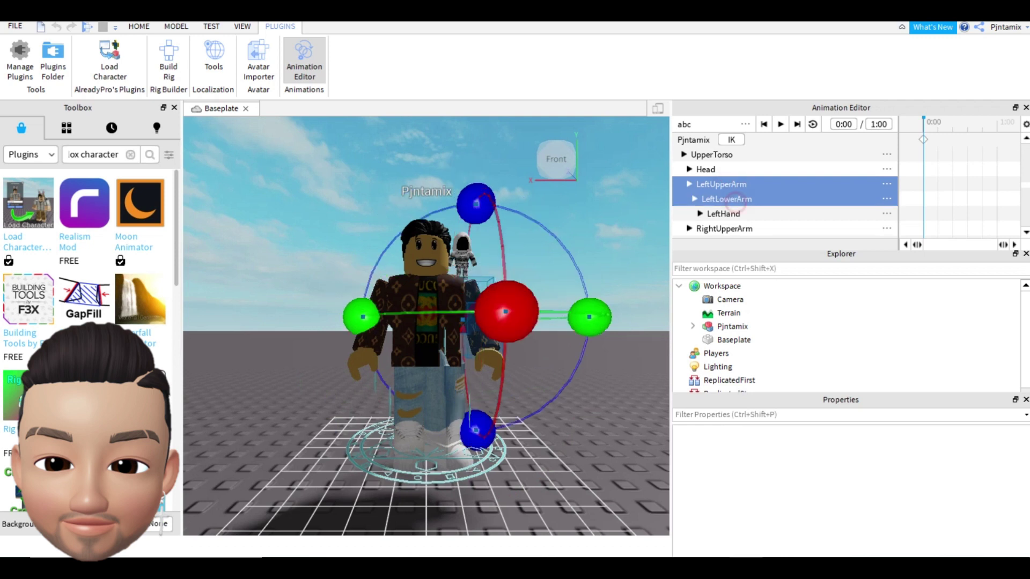
left_click(736, 200, "ctrl")
left_click(726, 214, "ctrl")
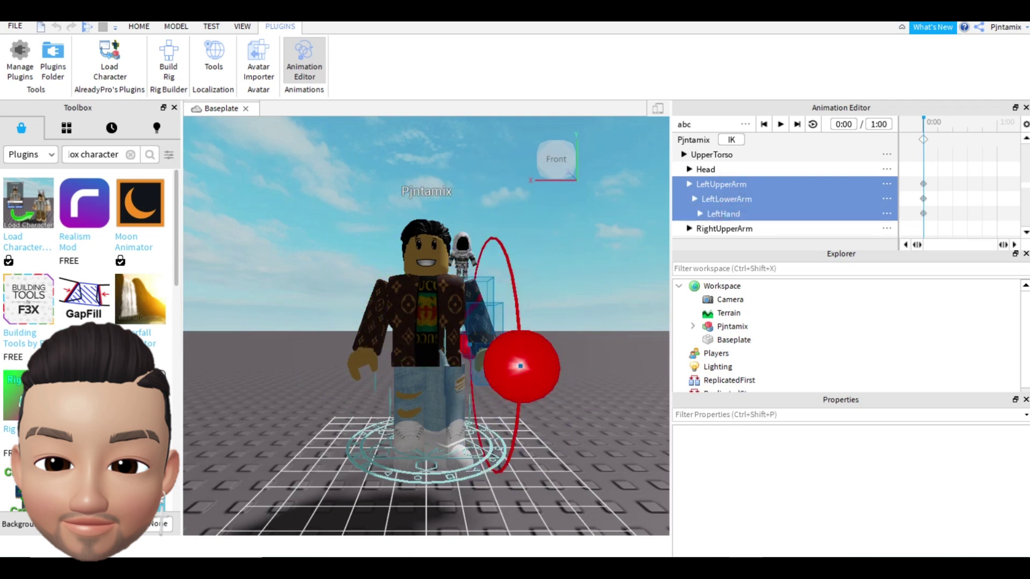
left_click_drag(520, 366, 506, 257)
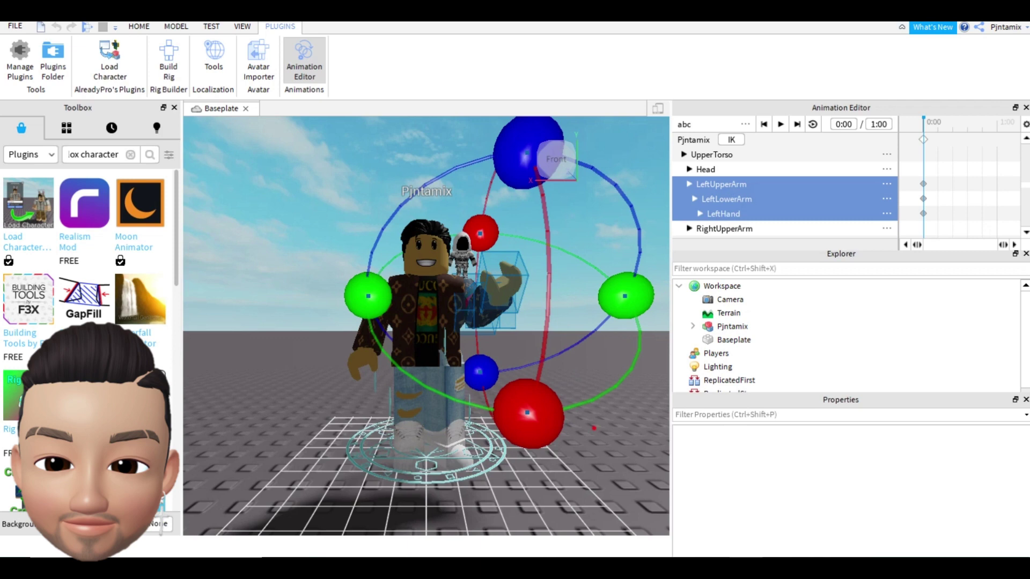
left_click(593, 428)
Step: Save the posed animation abc in the Animation Editor
middle_click_drag(593, 428, 604, 508)
mouse_move(586, 404)
right_mouse_down()
mouse_move(607, 445)
mouse_move(583, 385)
right_mouse_up()
key("q")
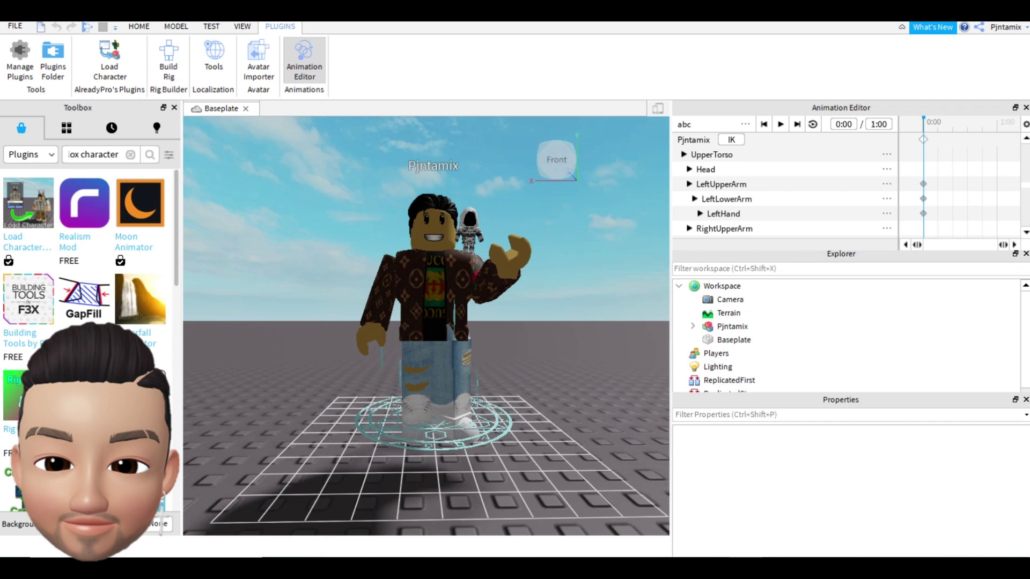
right_click_drag(560, 313, 563, 339)
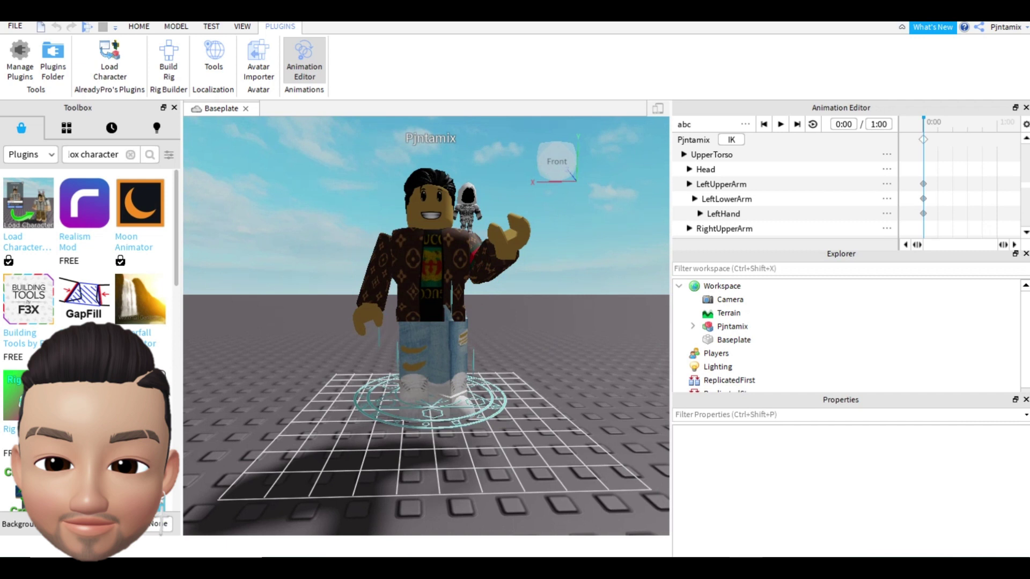
left_click(745, 124)
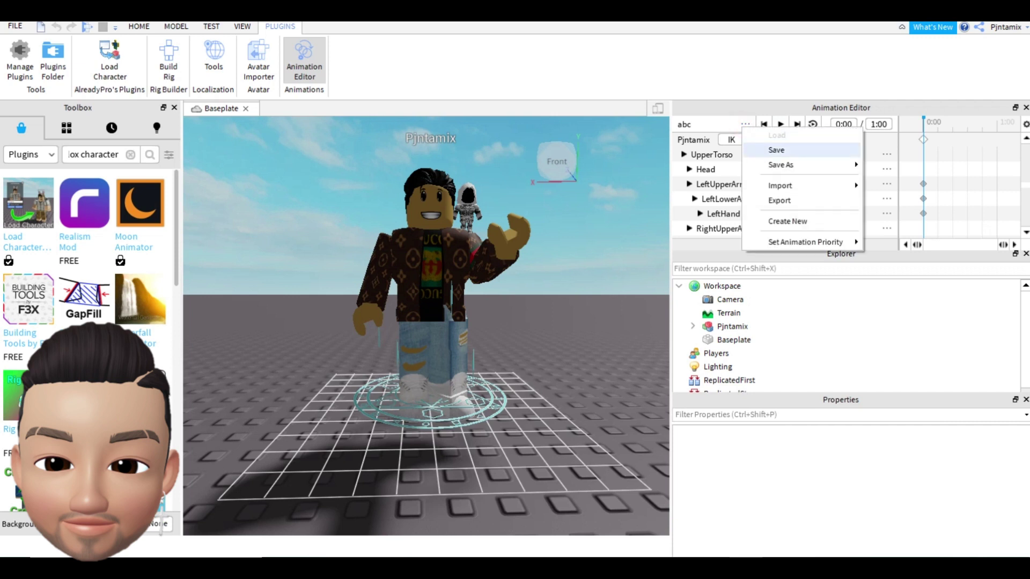
left_click(791, 152)
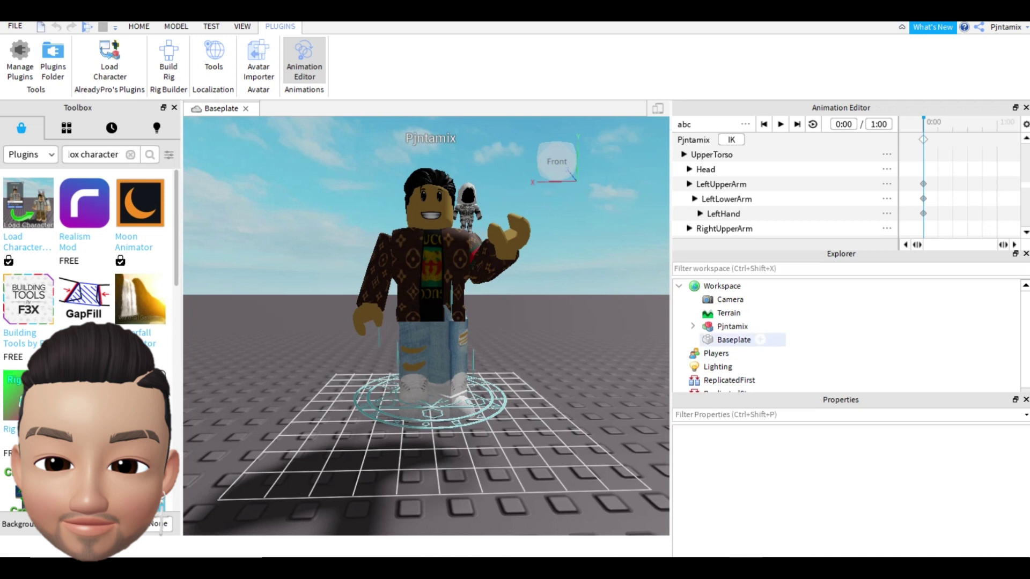
Step: Delete the Baseplate part from the Workspace so only the character remains in the scene
left_click(727, 339)
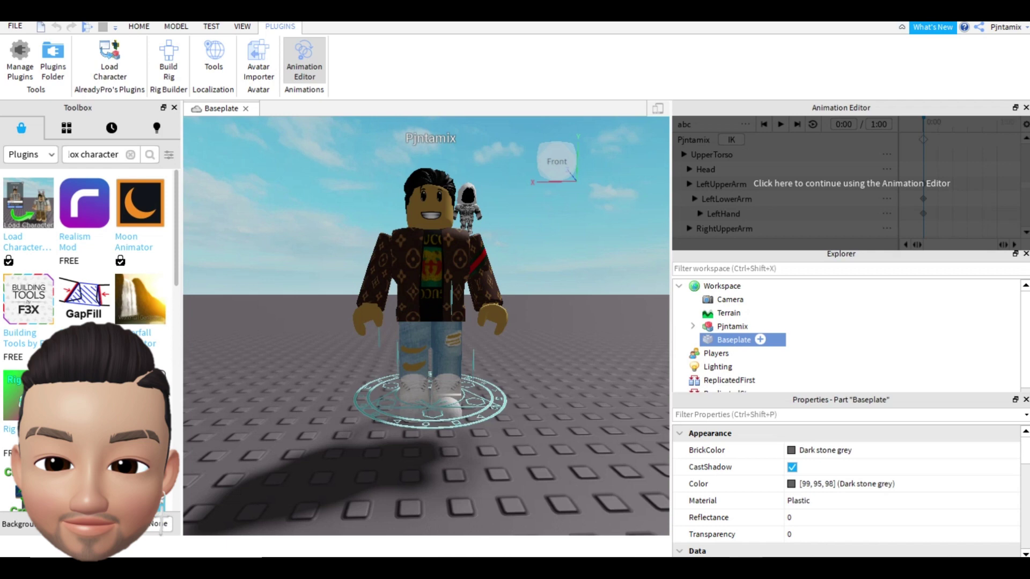
key("Delete")
key("d")
key("q")
key("a")
key("e")
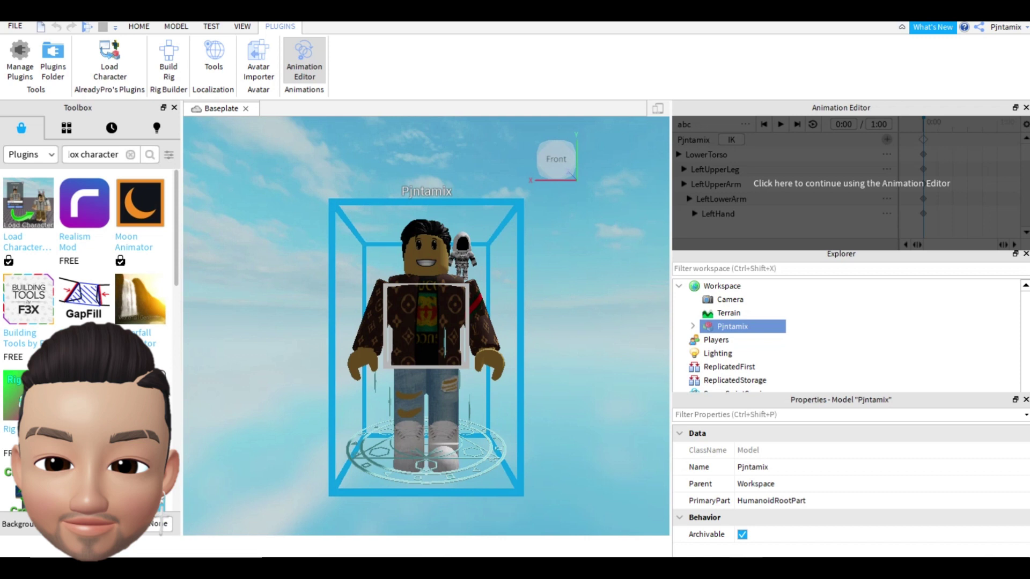
Step: Restart the Animation Editor on the character to restore its pose and save animation abc again
left_click(304, 59)
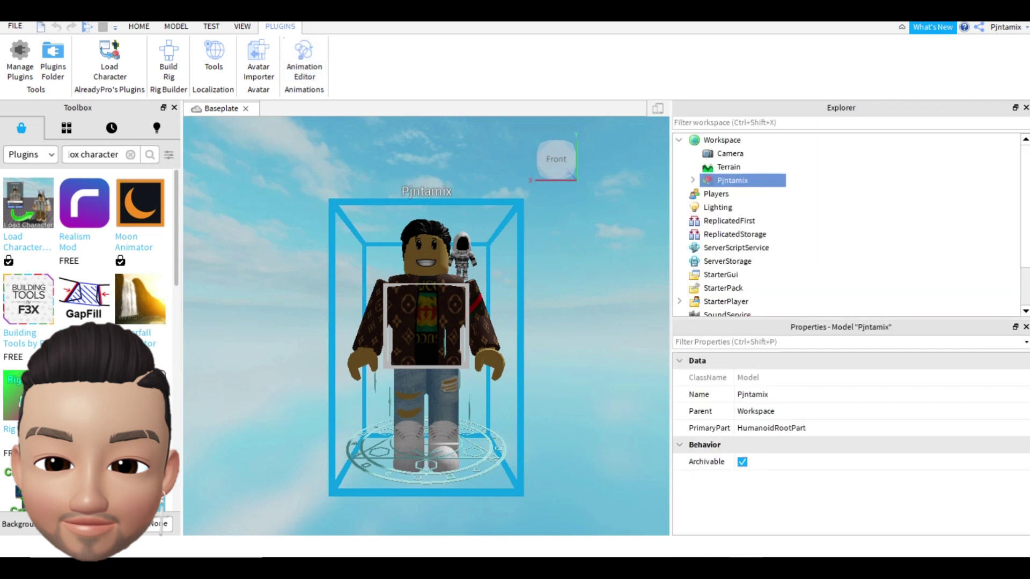
left_click(305, 59)
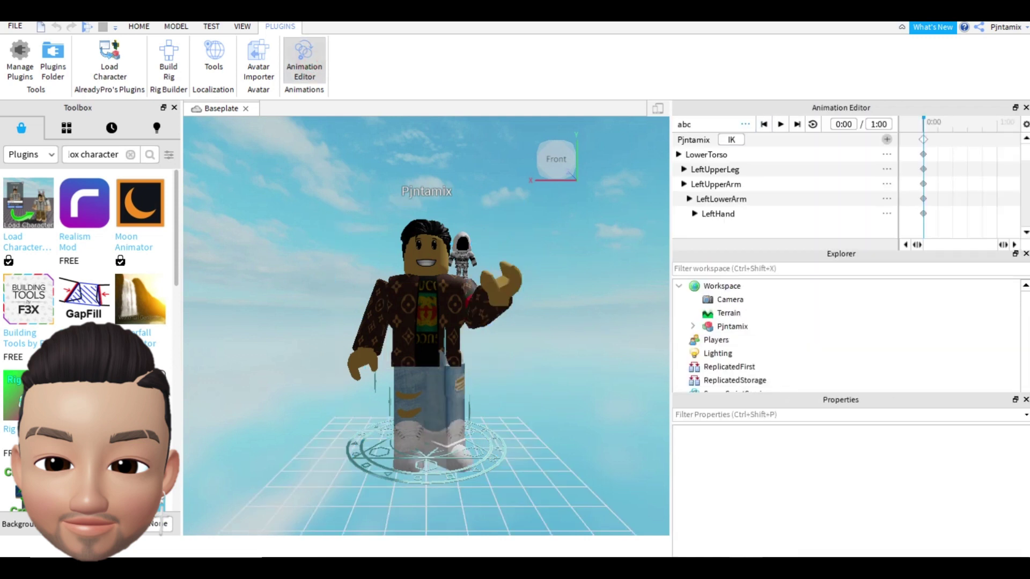
left_click(745, 123)
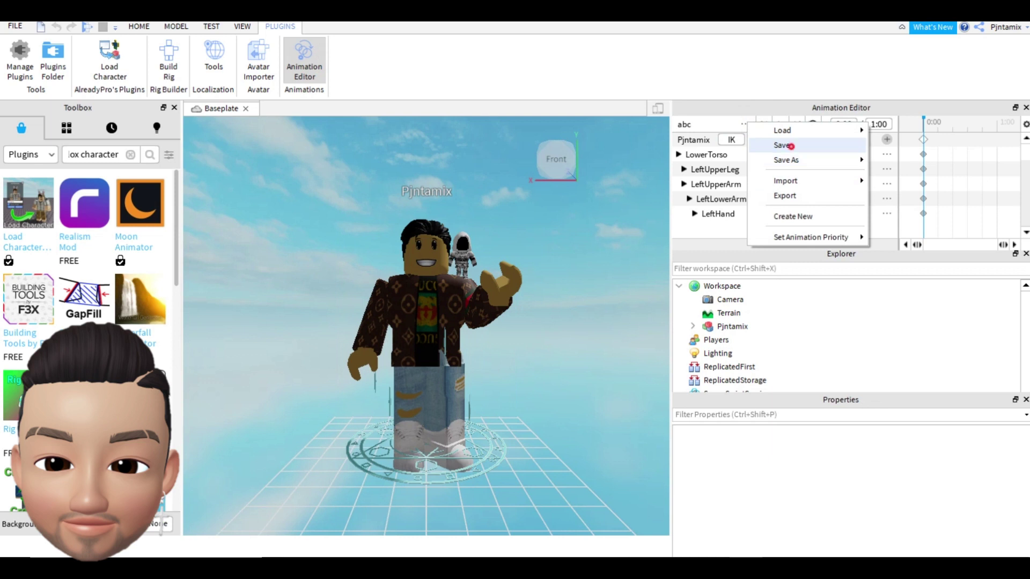
left_click(788, 145)
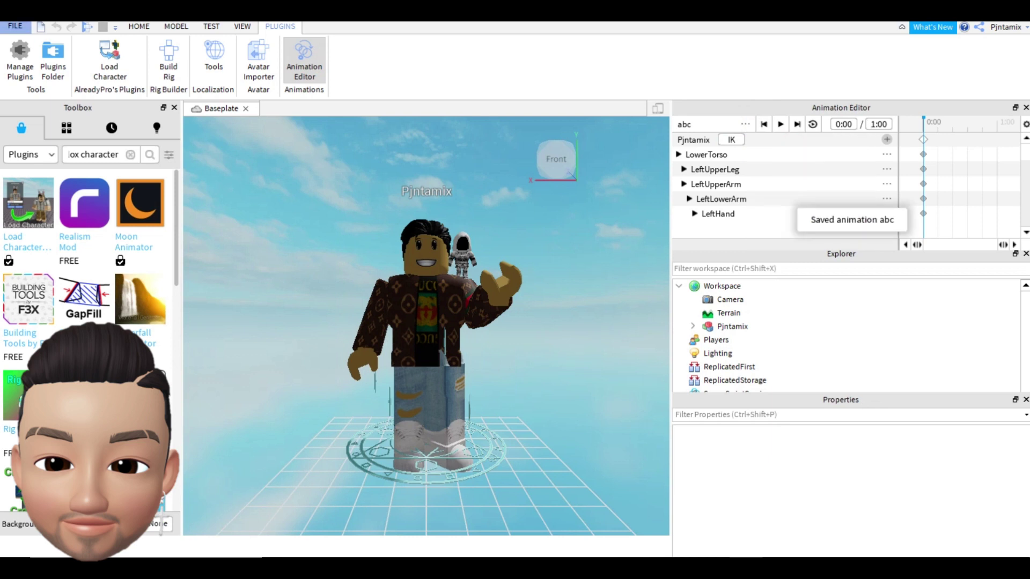
Step: Export the place as an OBJ model to Documents, replacing the existing abc file
left_click(15, 26)
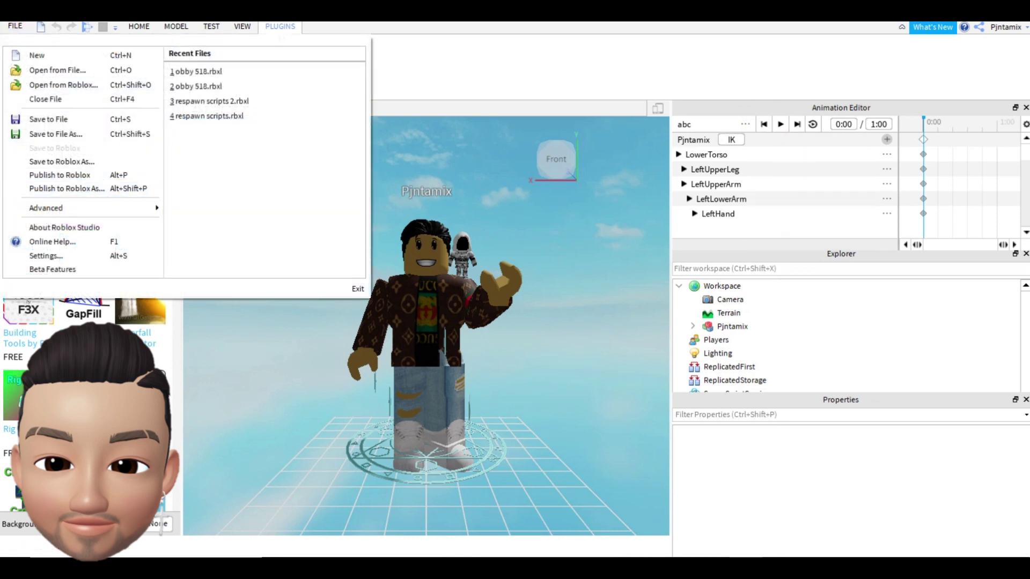
mouse_move(80, 208)
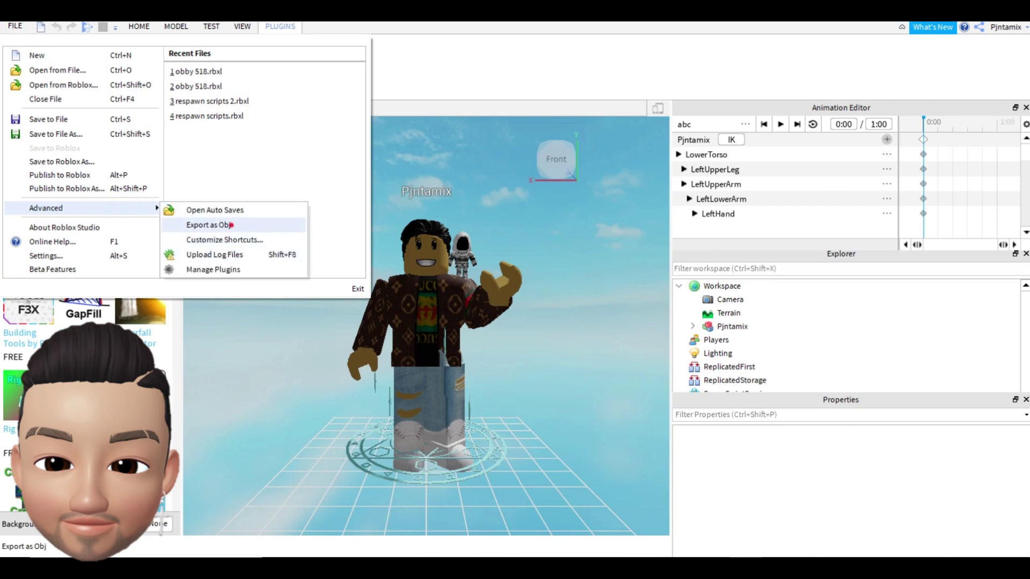
left_click(210, 224)
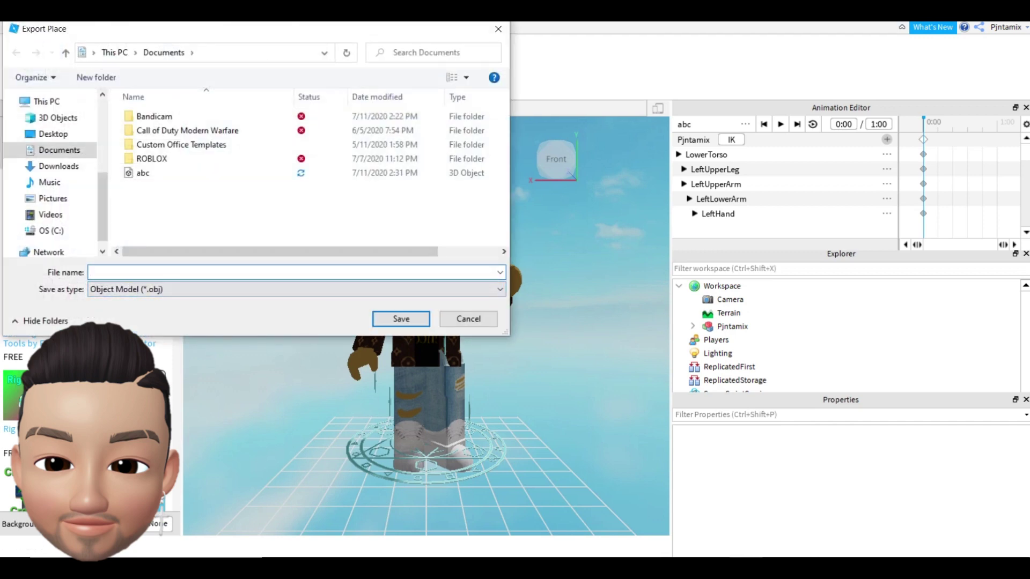
left_click(142, 173)
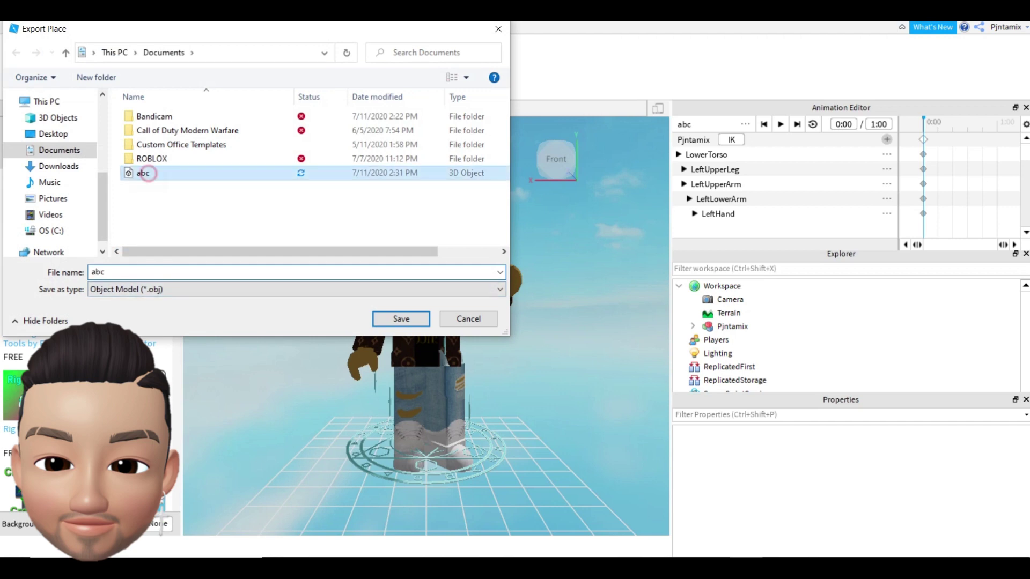
left_click(401, 318)
left_click(547, 287)
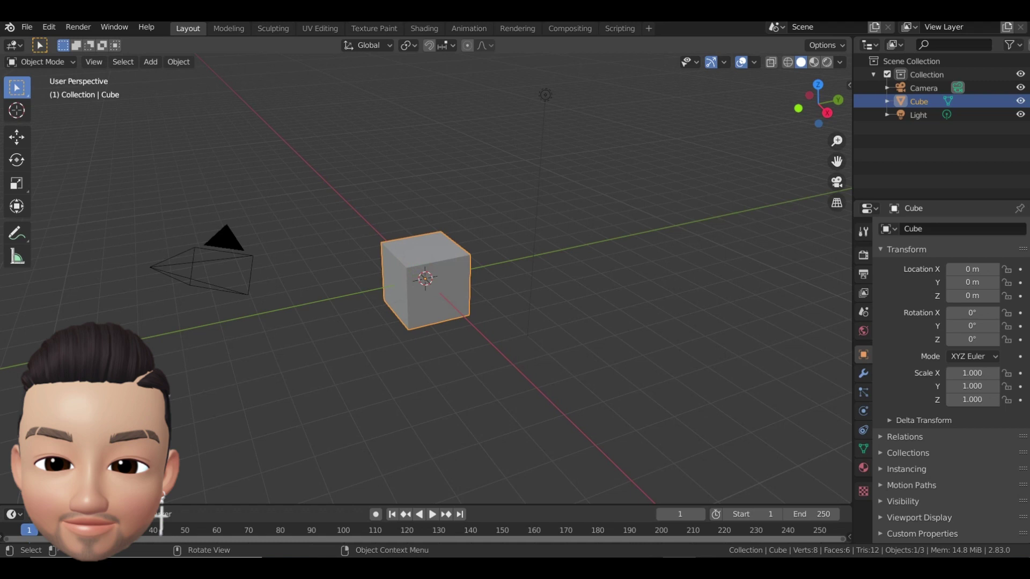
Step: In Blender, delete the default cube and import abc.obj from the Documents folder as a Wavefront model
key("Delete")
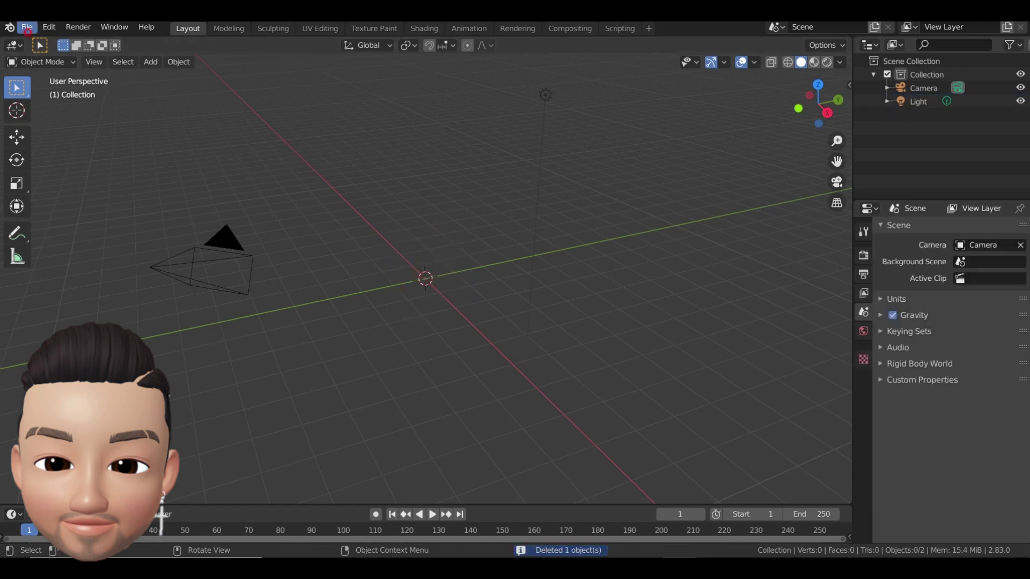
left_click(26, 26)
mouse_move(80, 208)
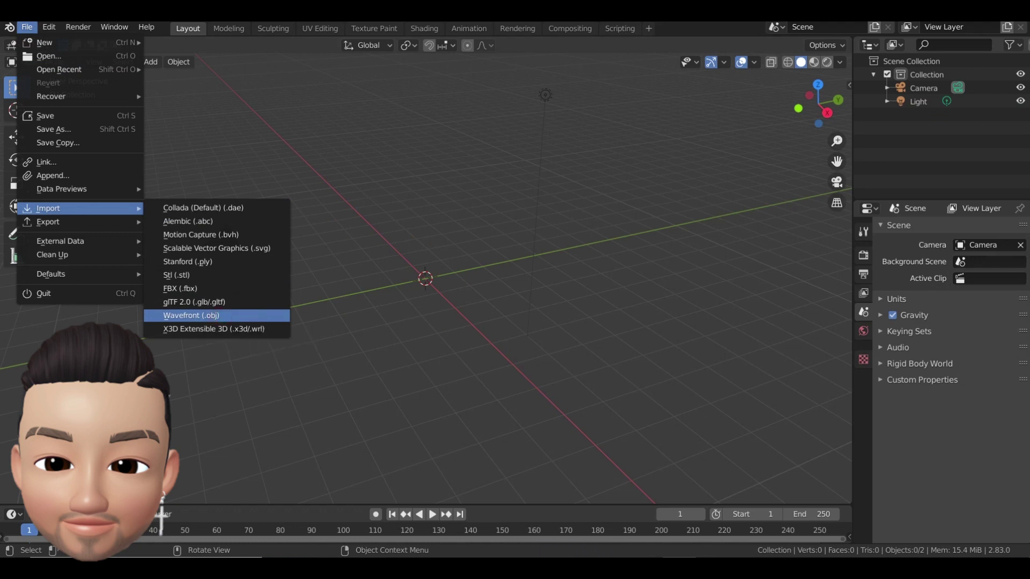
left_click(220, 316)
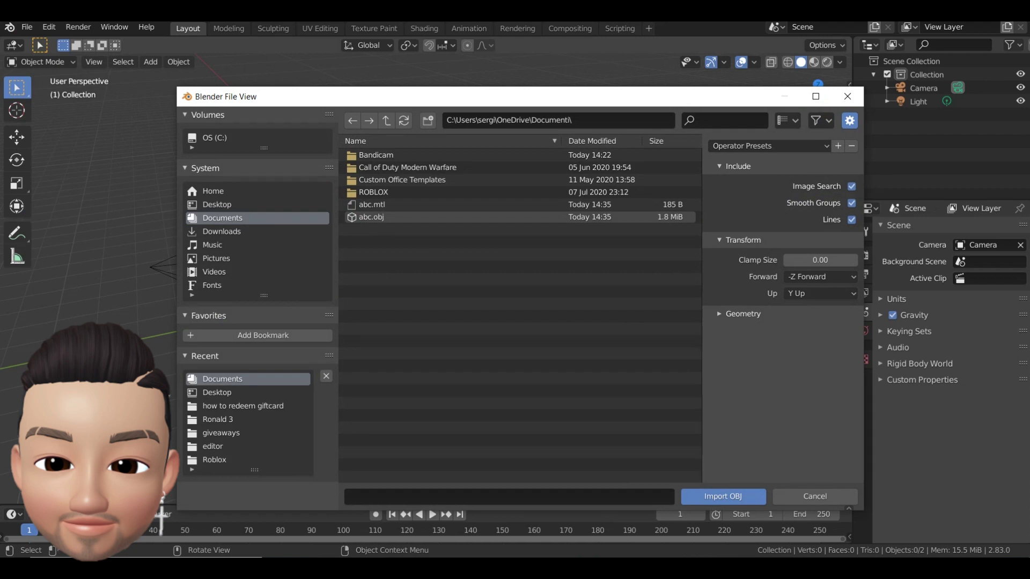
left_click(371, 217)
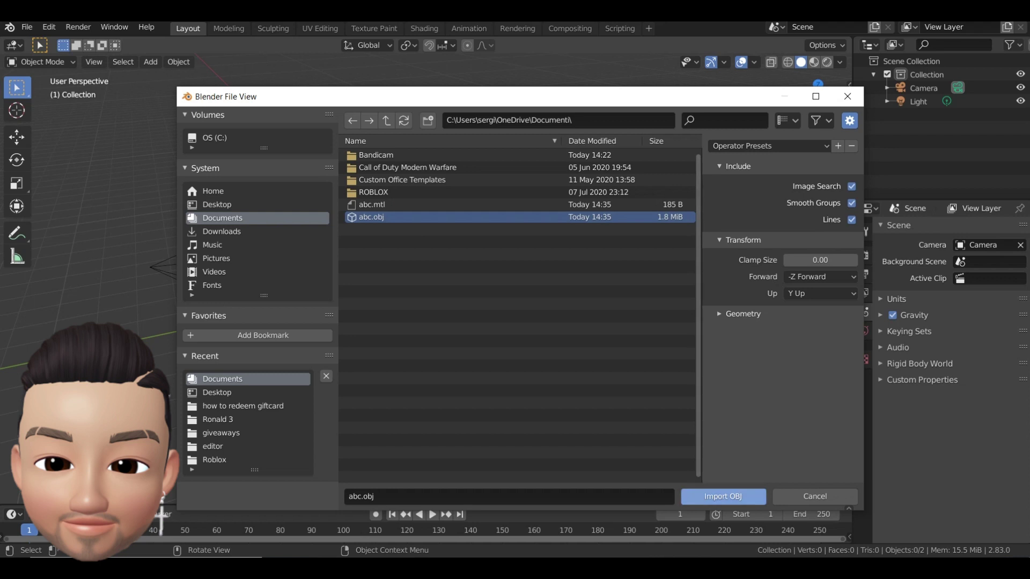
left_click(722, 496)
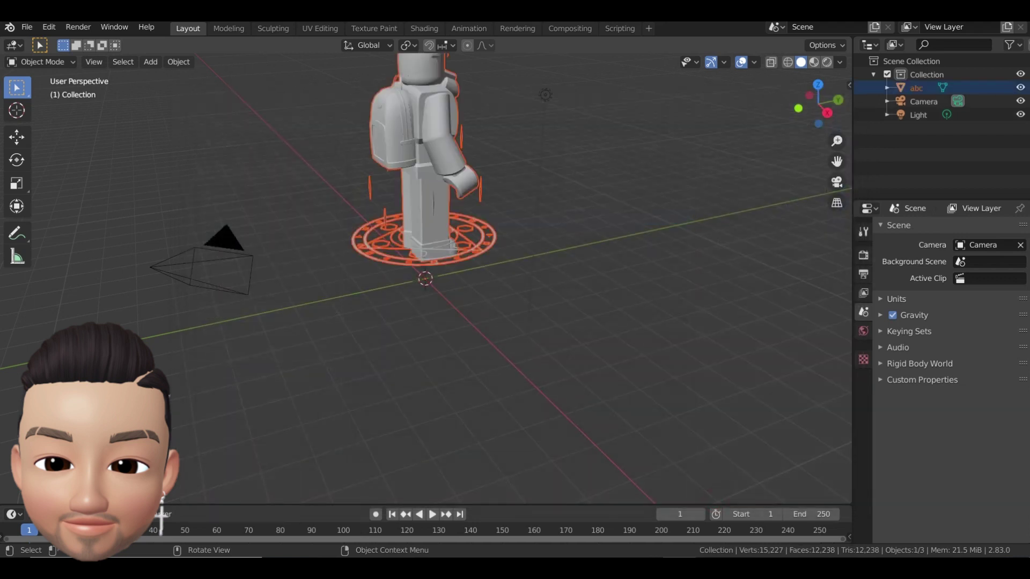
Step: Set the solid viewport shading color to Texture to show the imported character's textures
middle_click_drag(498, 279, 350, 276)
scroll(425, 278, "down", 1)
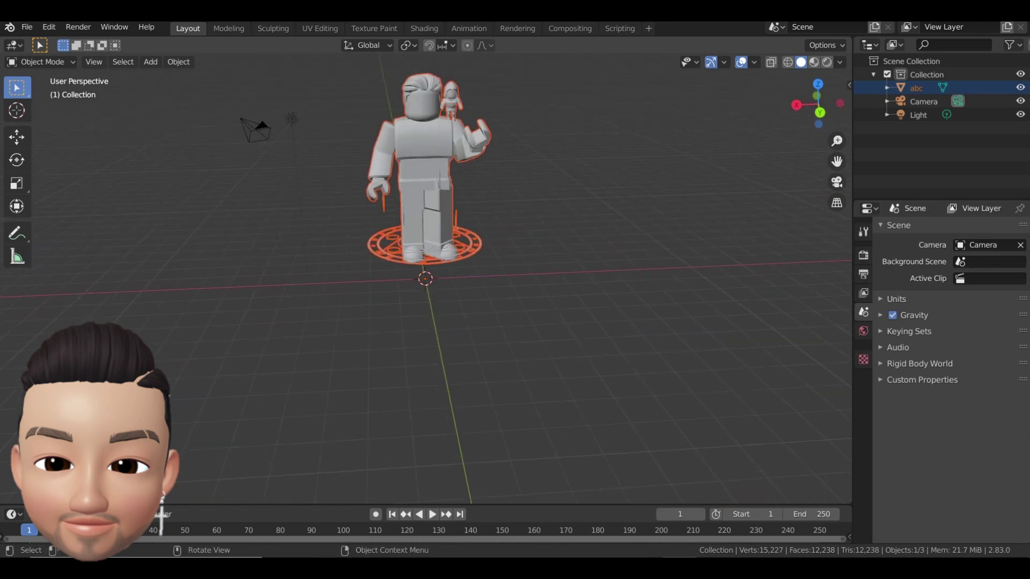
middle_click_drag(425, 278, 415, 279)
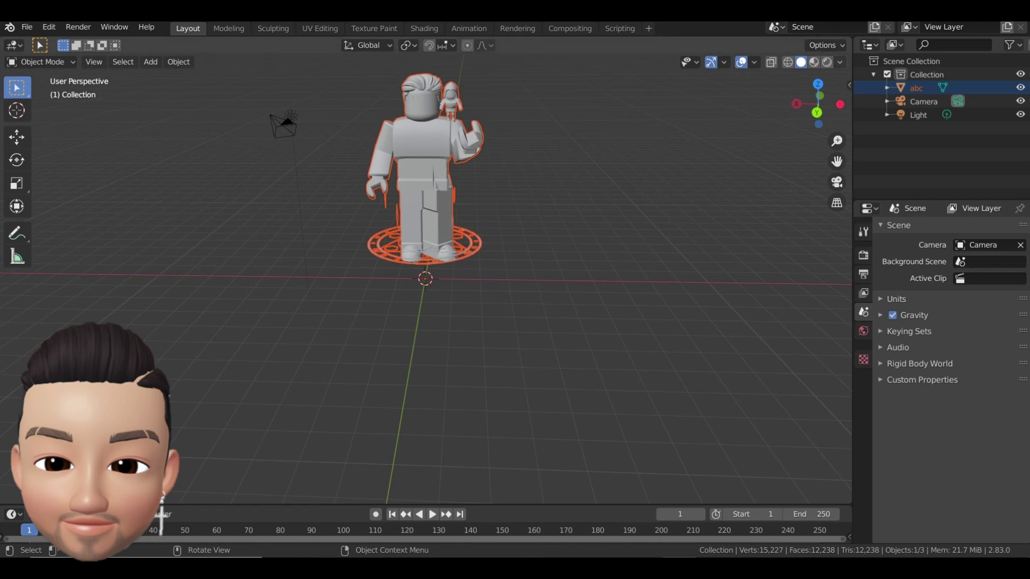
left_click(840, 62)
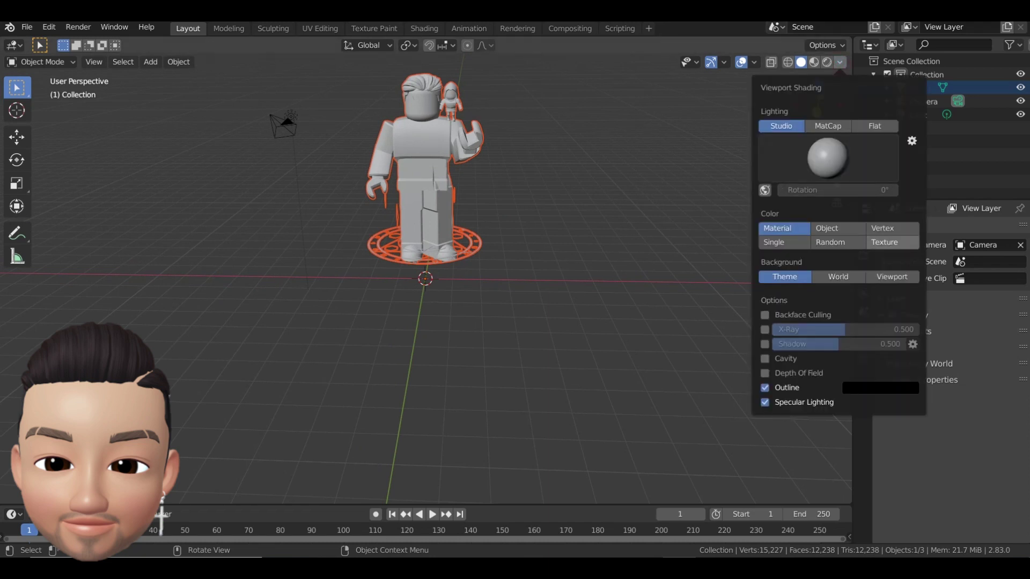
left_click(891, 242)
middle_click_drag(425, 278, 430, 267)
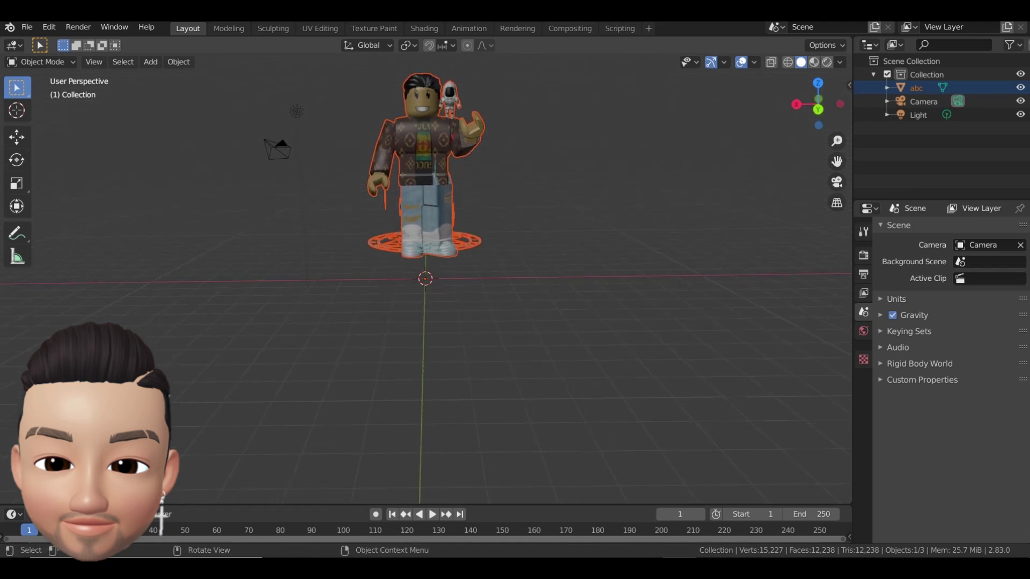
Step: Set the render output resolution to 3840 by 2160 px
key("shift")
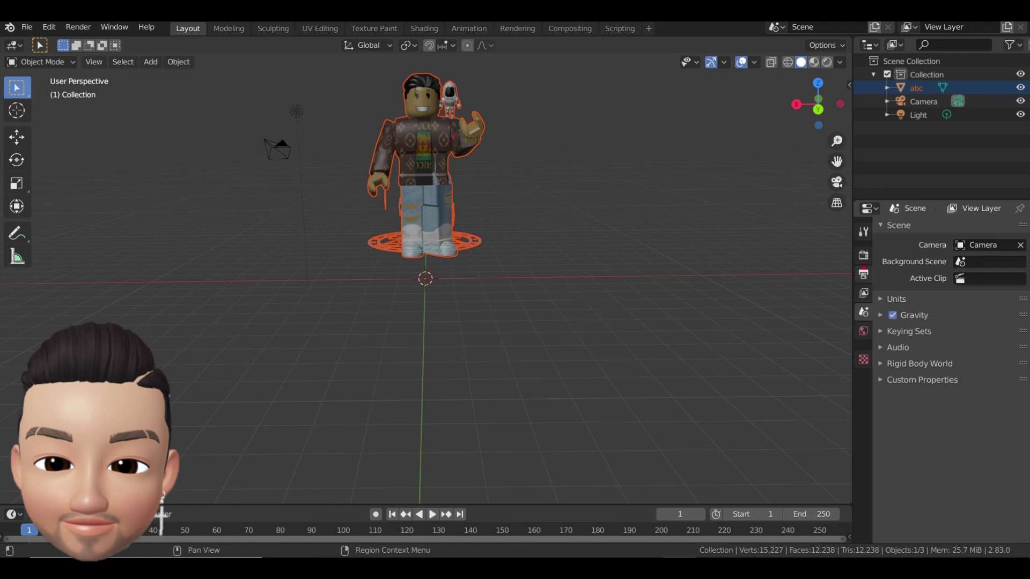
left_click(862, 274)
left_click(983, 244)
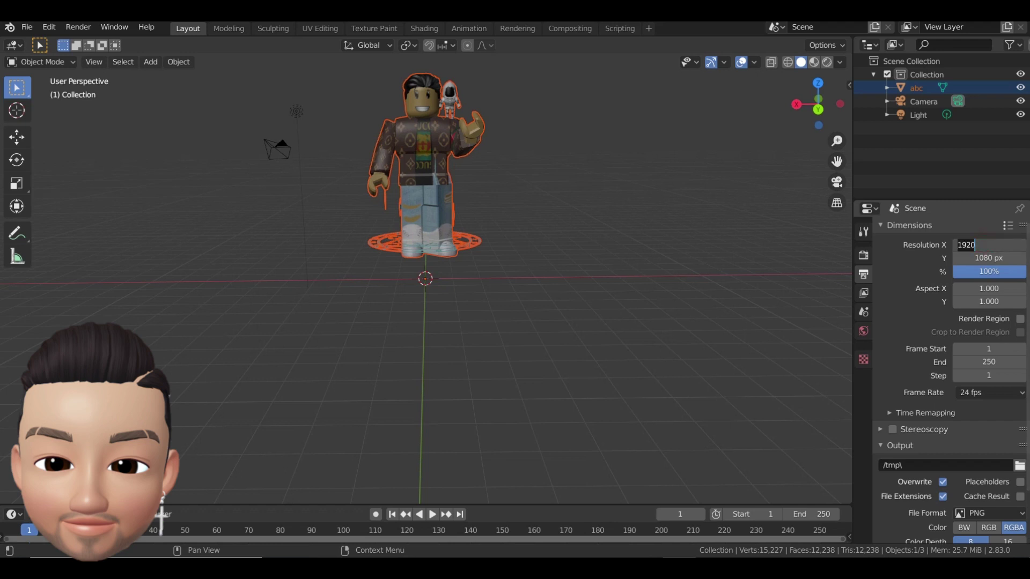
type("3840")
left_click(985, 258)
left_click(985, 258)
left_click(986, 258)
key("BackSpace")
key("BackSpace")
key("BackSpace")
key("BackSpace")
type("2160")
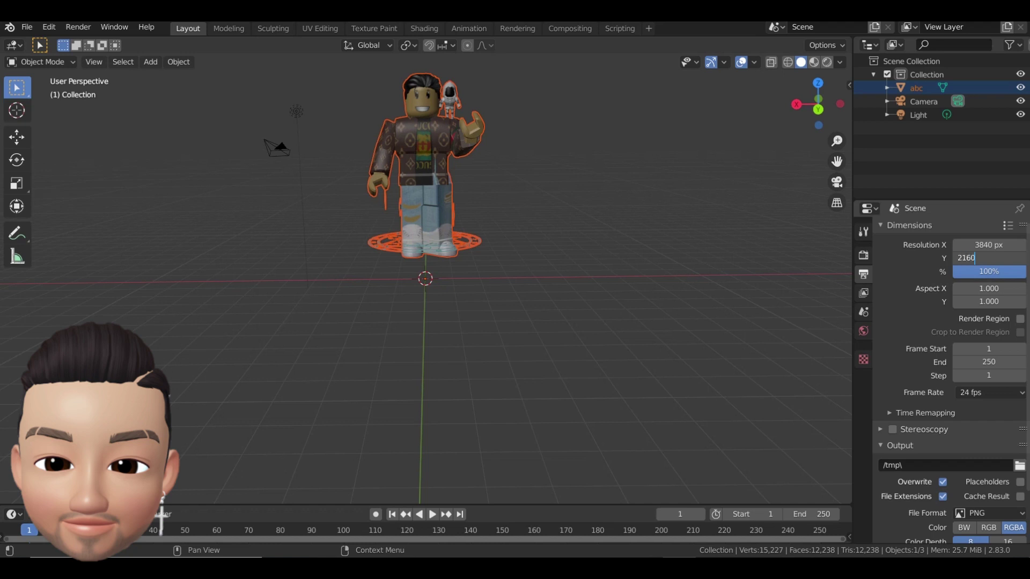
left_click(901, 268)
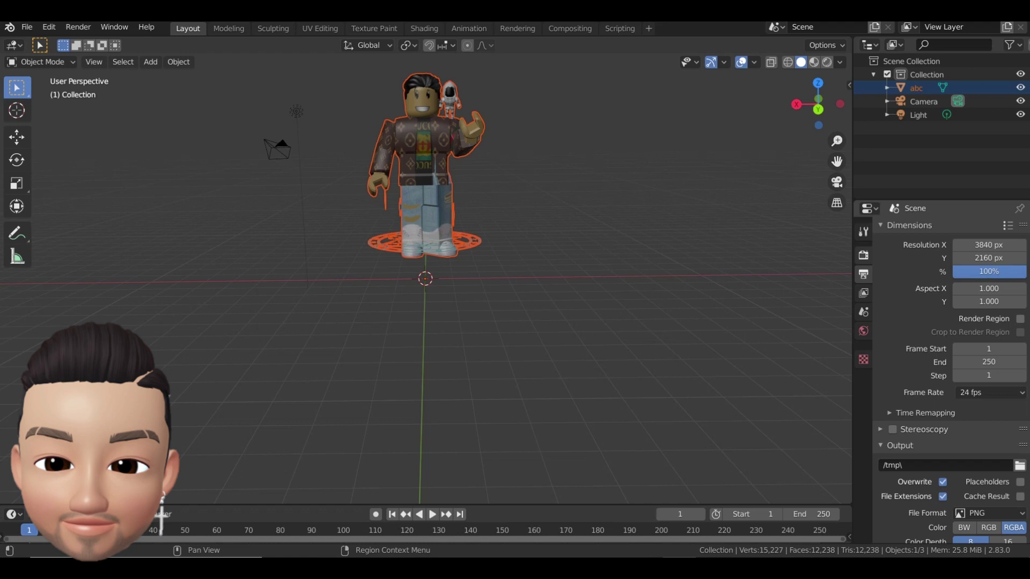
Step: Enable the Transparent film option in the Eevee render settings
left_click(862, 255)
left_click(900, 496)
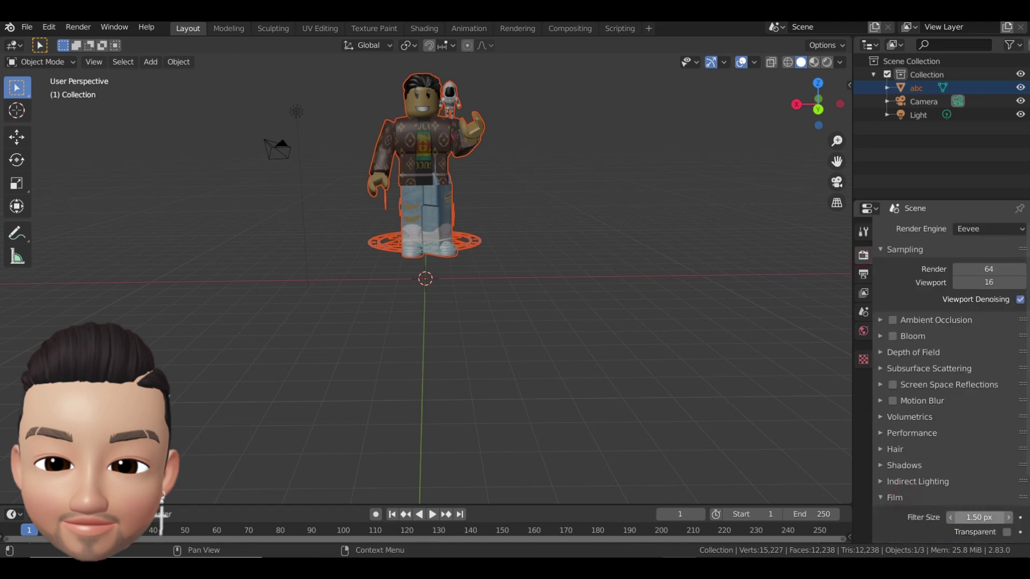
scroll(949, 376, "down", 1)
left_click(1006, 511)
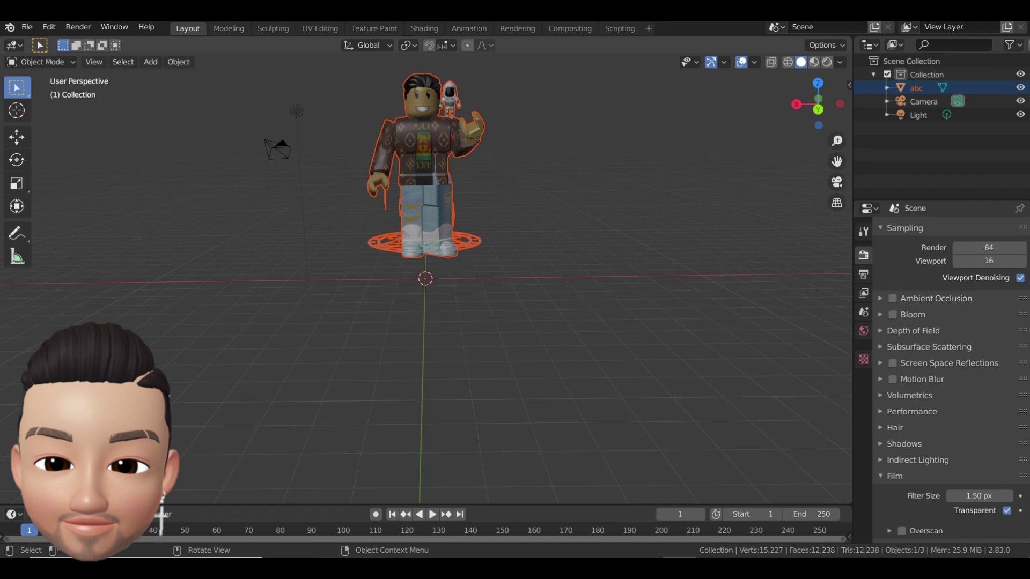
Step: Rotate the imported character about the vertical Z axis so that it faces the camera
middle_click_drag(429, 300, 381, 311)
middle_click_drag(531, 315, 618, 308)
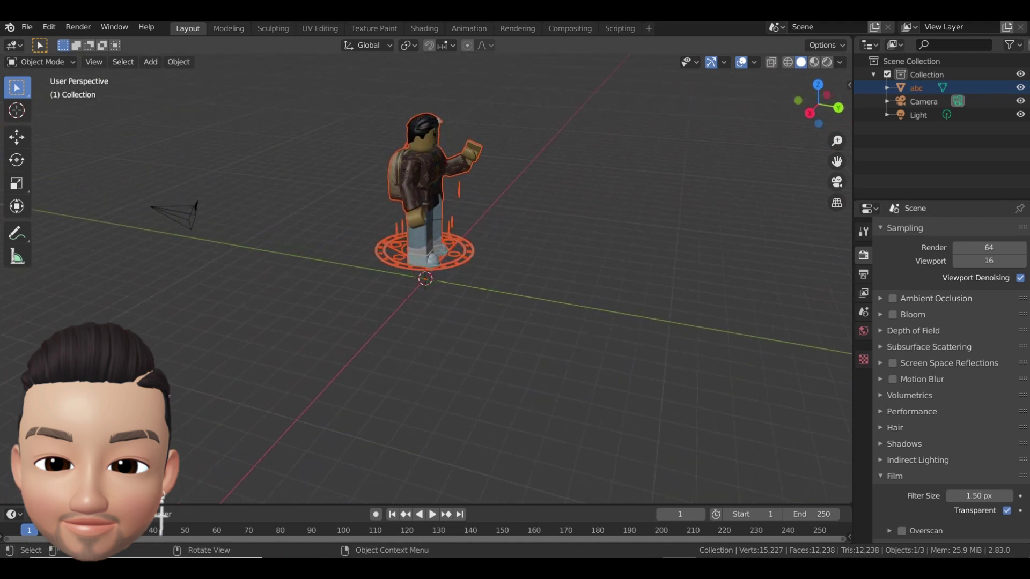
middle_click_drag(618, 308, 745, 299)
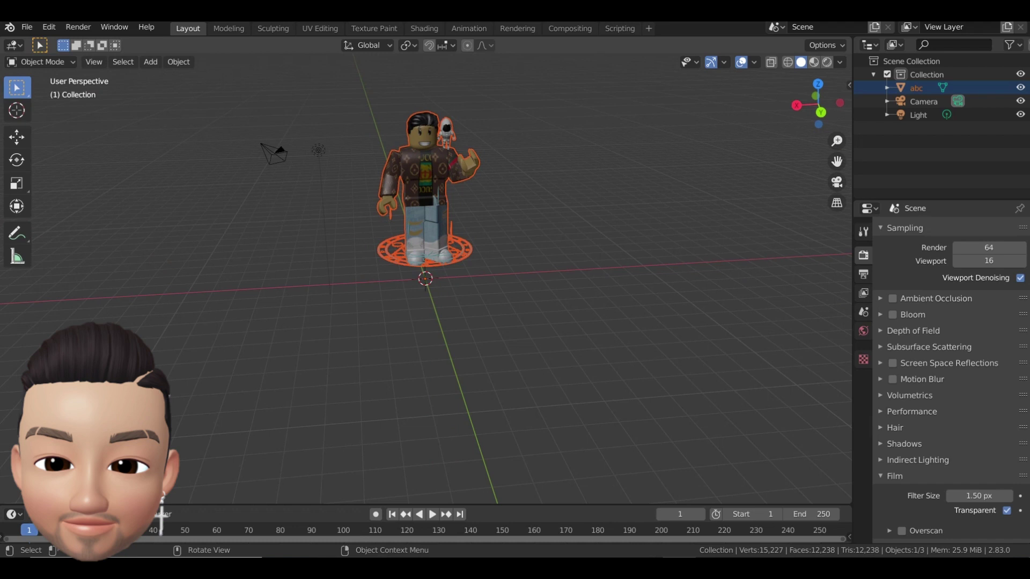
middle_click_drag(747, 299, 696, 299)
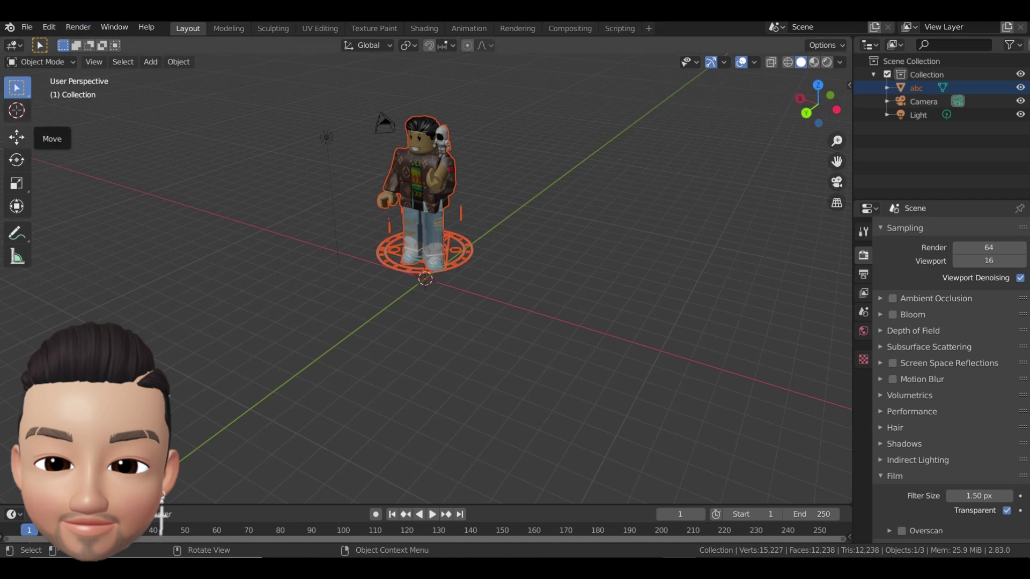
left_click(17, 137)
left_click(16, 160)
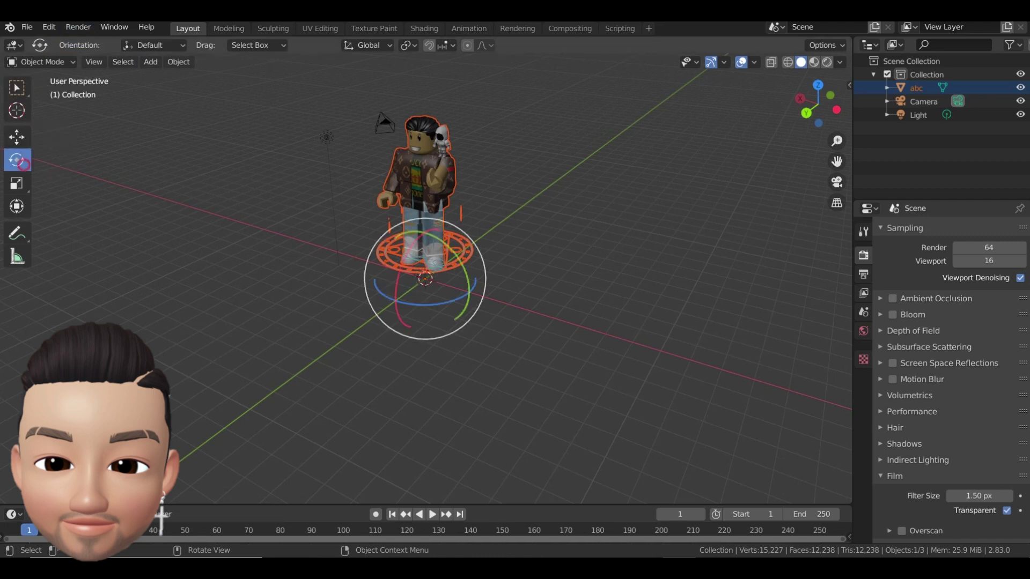
left_click_drag(462, 295, 383, 288)
middle_click_drag(383, 288, 600, 279)
middle_click_drag(496, 289, 504, 290)
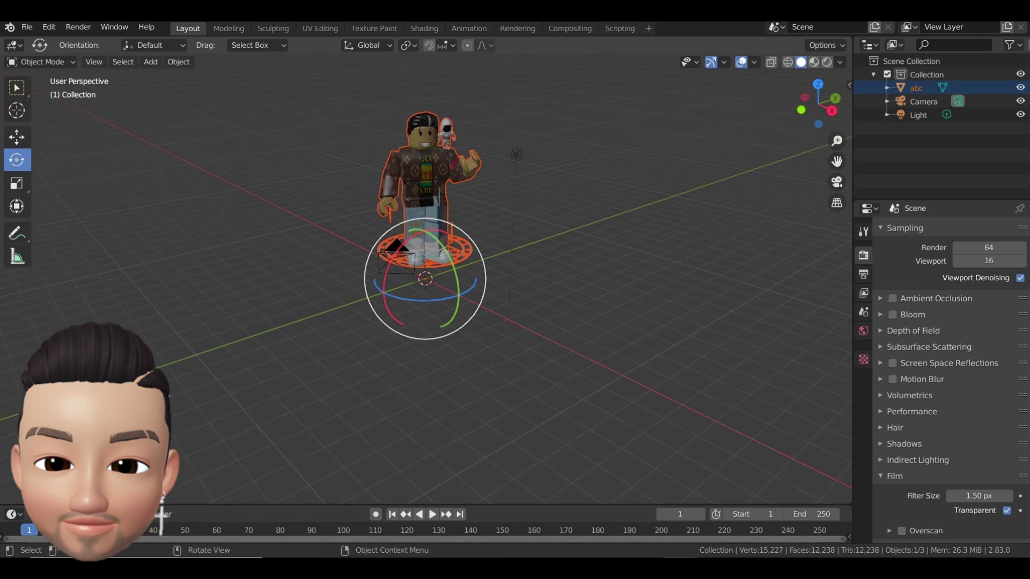
Step: Fine-tune the character's rotation to face the camera and lower the character along the vertical Z axis to slightly below the grid origin
left_click_drag(424, 299, 421, 296)
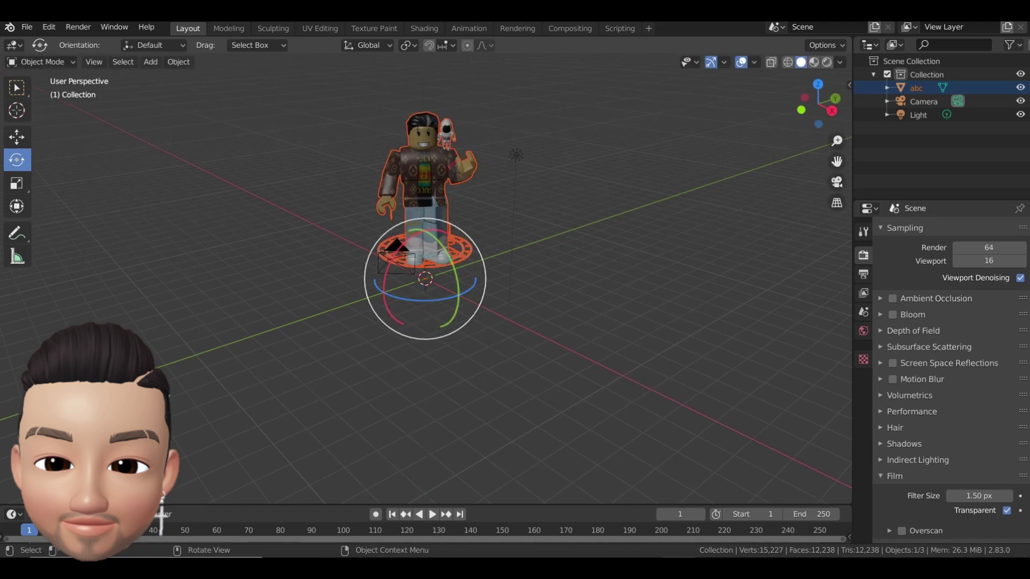
left_click(16, 137)
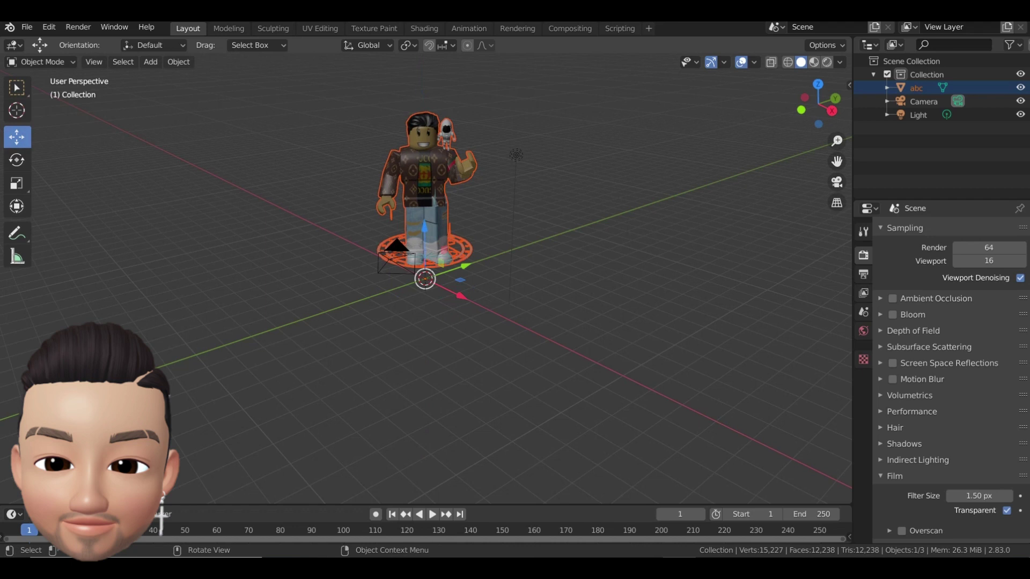
left_click_drag(425, 279, 424, 294)
middle_click_drag(424, 294, 424, 267)
left_click_drag(424, 242, 424, 252)
middle_click_drag(425, 251, 425, 260)
middle_click_drag(536, 311, 536, 317)
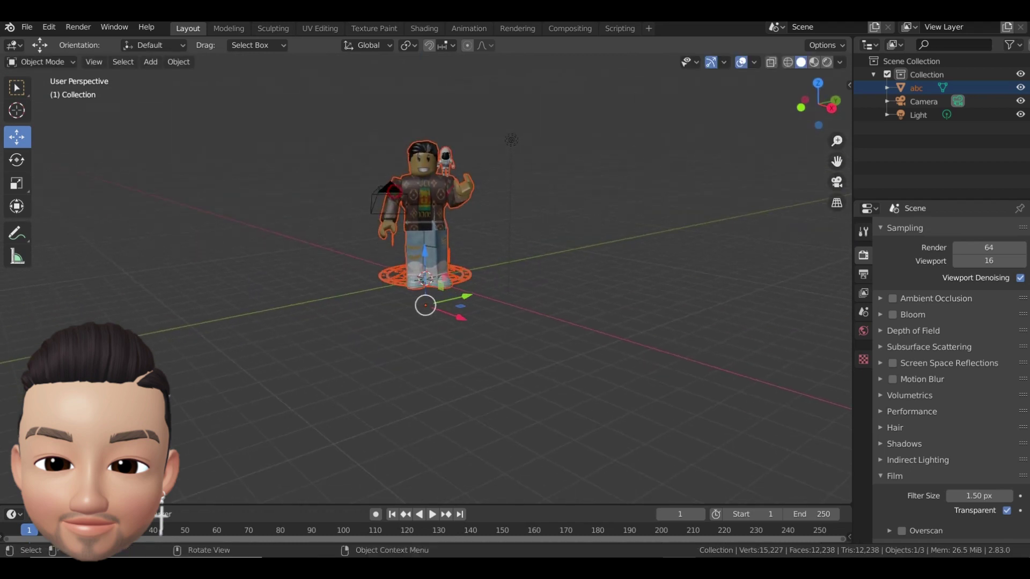
Step: Move the camera sideways and adjust its height so that it sits centred in front of the character's torso
left_click(390, 188)
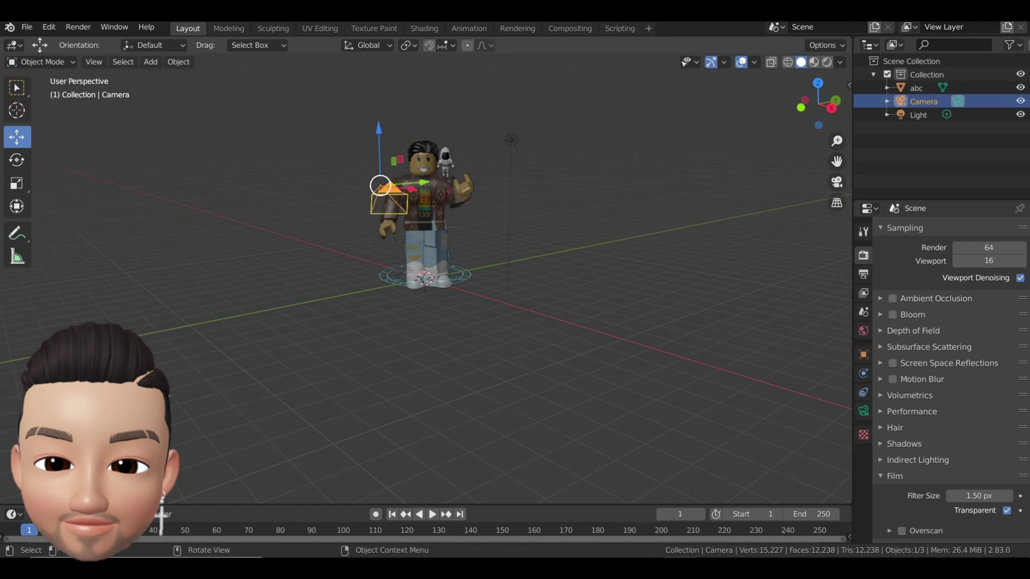
mouse_move(386, 204)
middle_mouse_down()
mouse_move(388, 223)
mouse_move(394, 217)
middle_mouse_up()
middle_click_drag(526, 290, 521, 283)
left_click_drag(420, 241, 440, 244)
middle_click_drag(441, 244, 426, 244)
left_click_drag(414, 213, 414, 183)
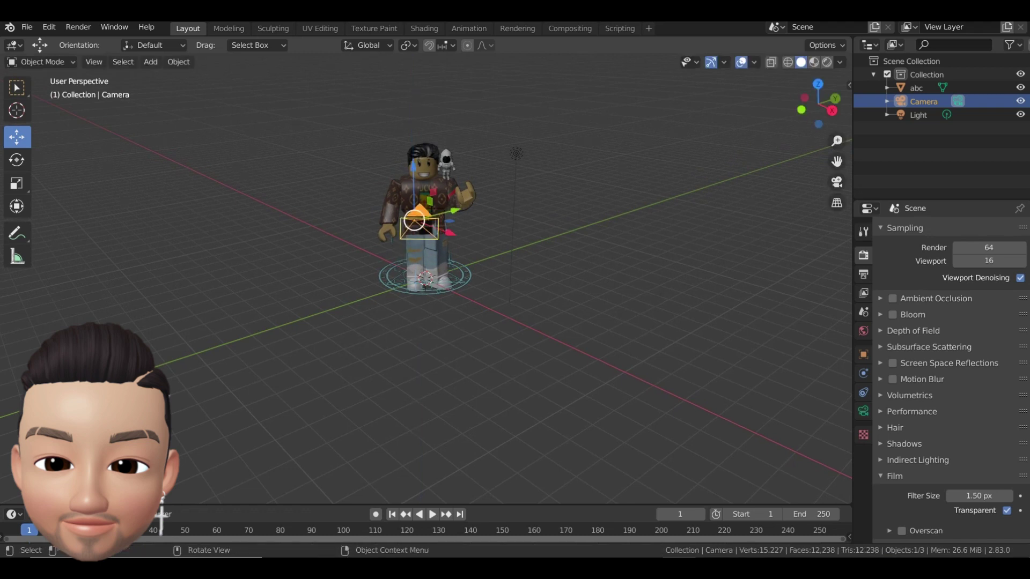
left_click_drag(415, 220, 415, 221)
Step: Rotate the camera slightly to adjust its aim at the character, and leave it deselected
left_click(16, 160)
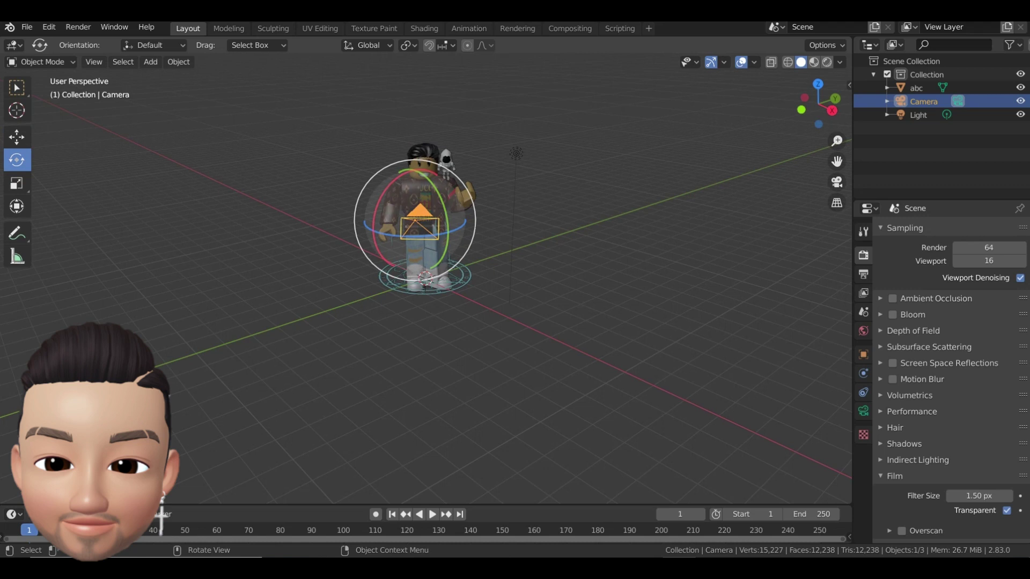
left_click(415, 221)
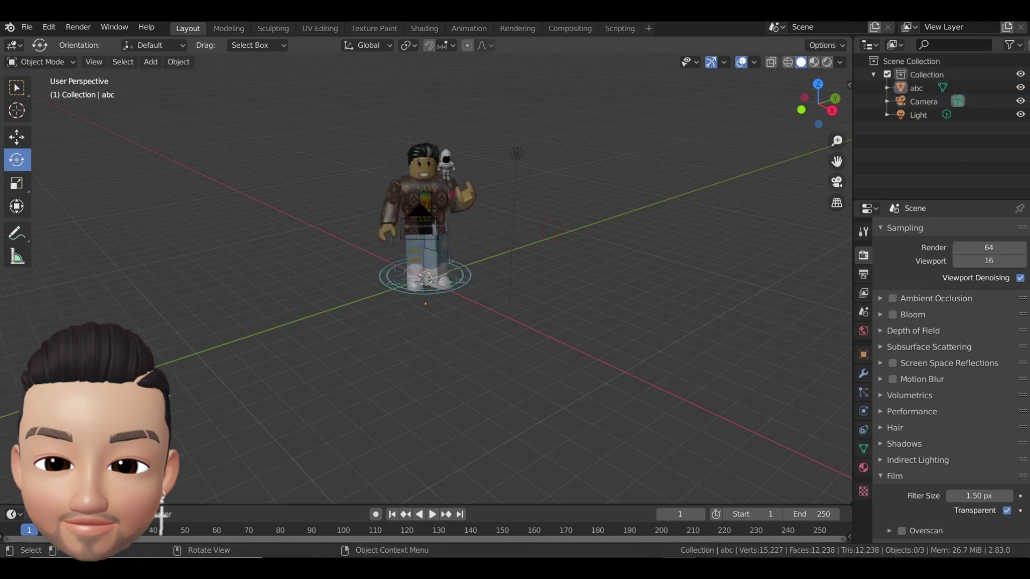
left_click(418, 224)
left_click_drag(419, 223, 419, 229)
left_click(581, 216)
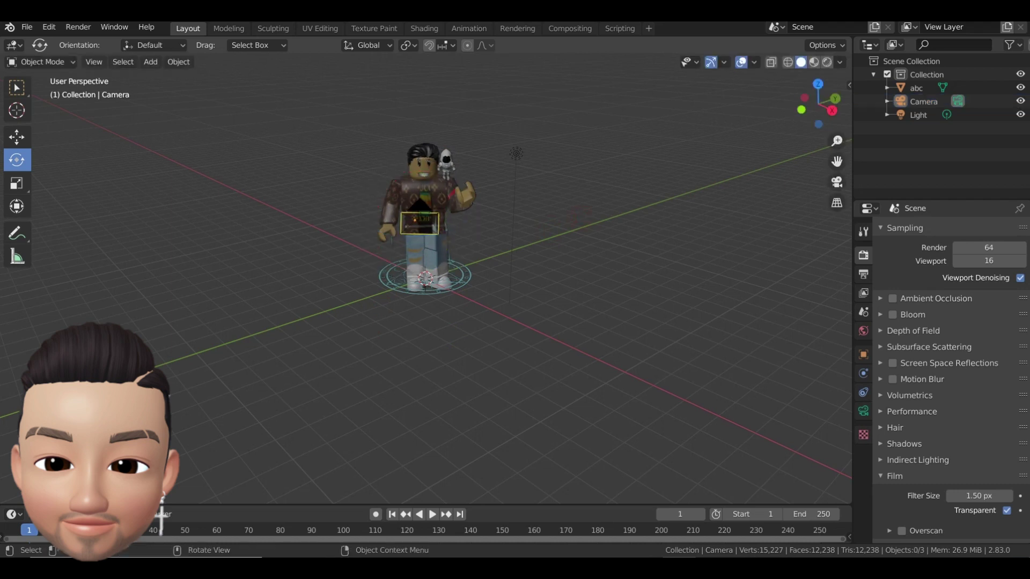